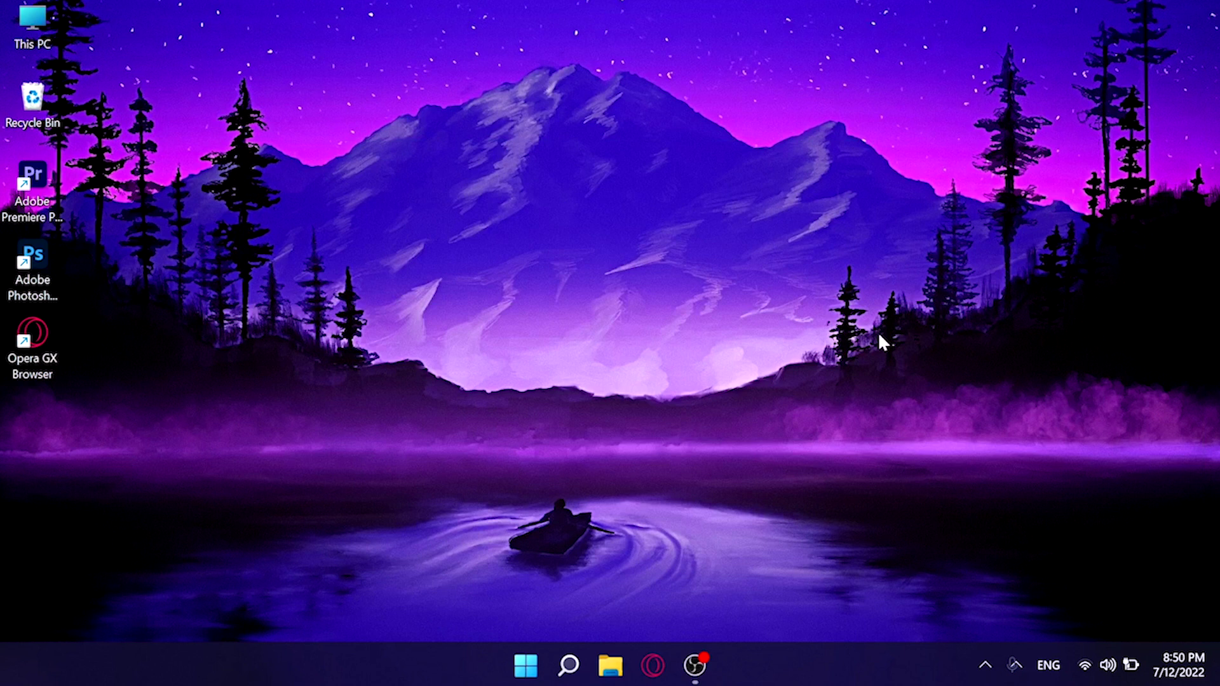
Open the Windows Temp folder by running the command temp, and maximize its window.
{"action": "key", "text": "super"}
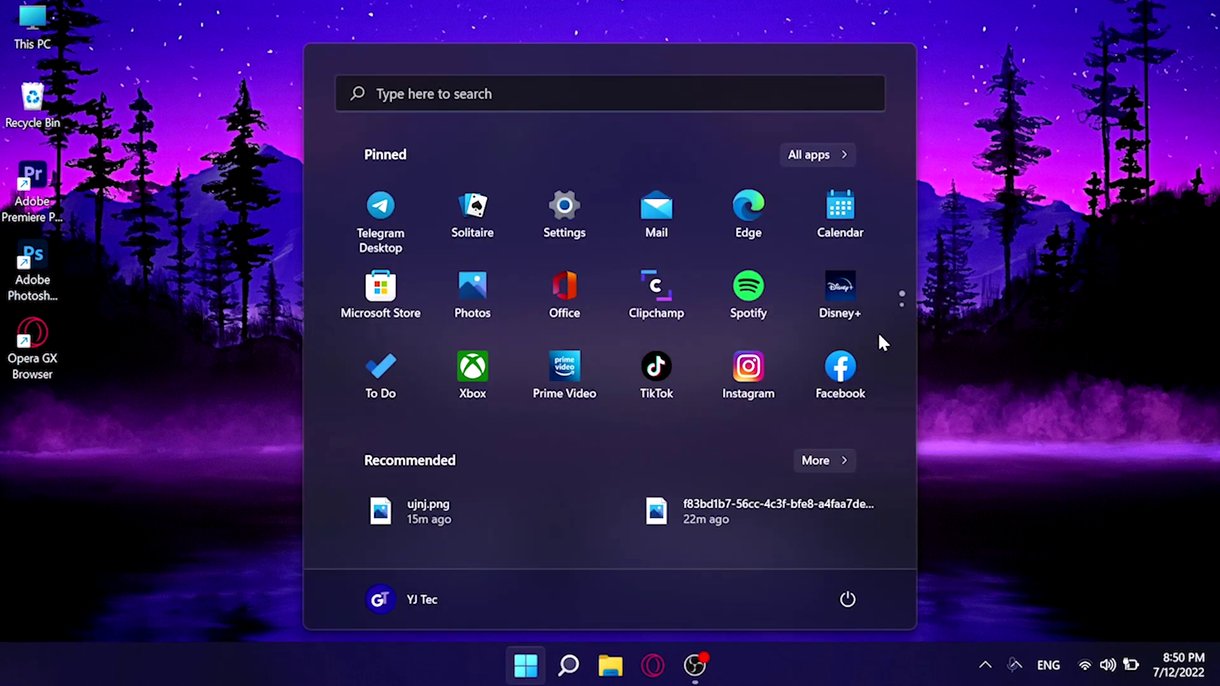
{"action": "type", "text": "run"}
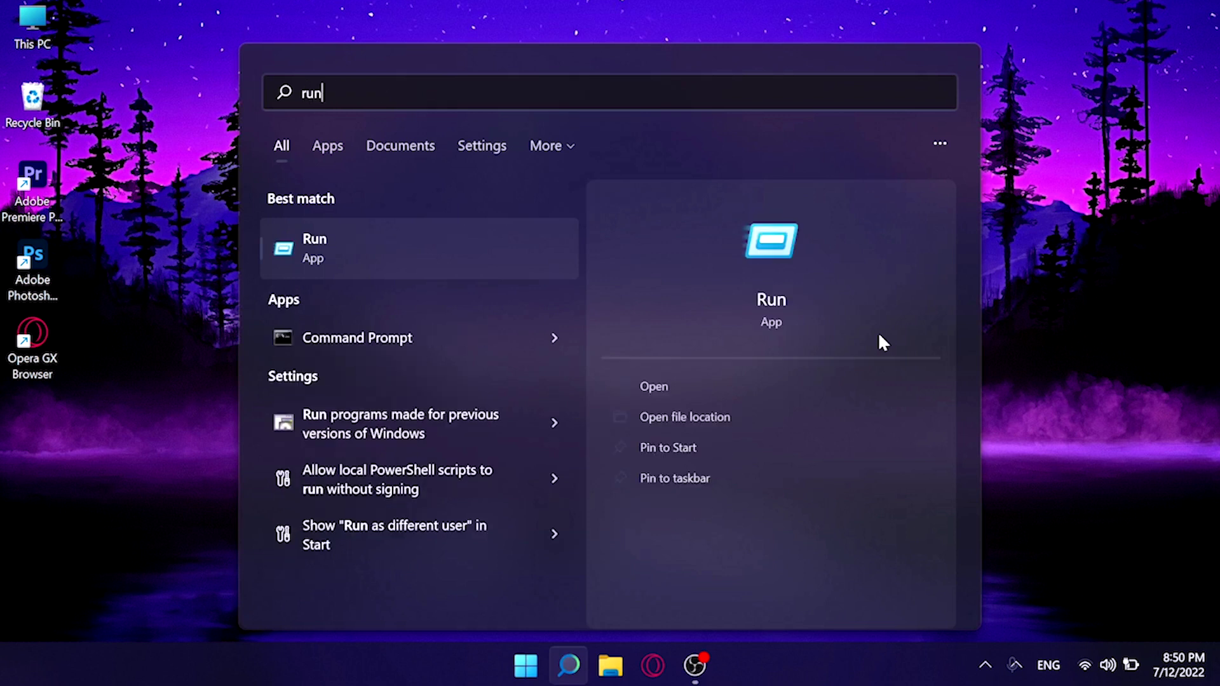
{"action": "left_click", "coordinate": [810, 389]}
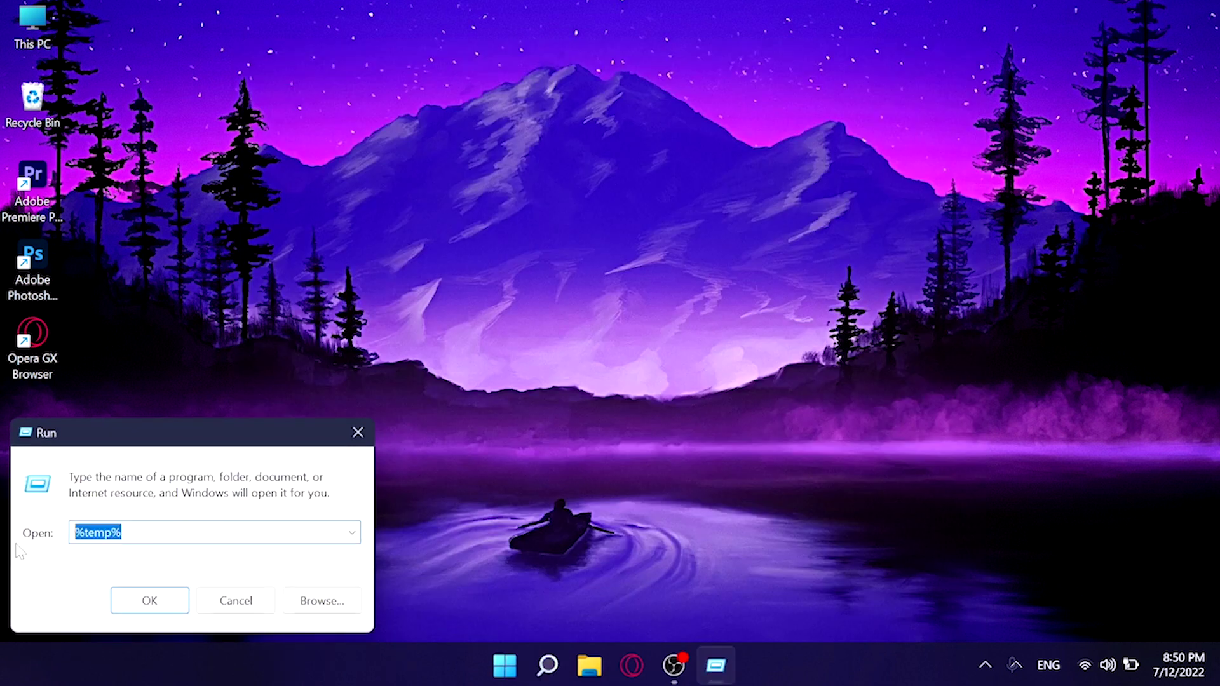
{"action": "key", "text": "BackSpace"}
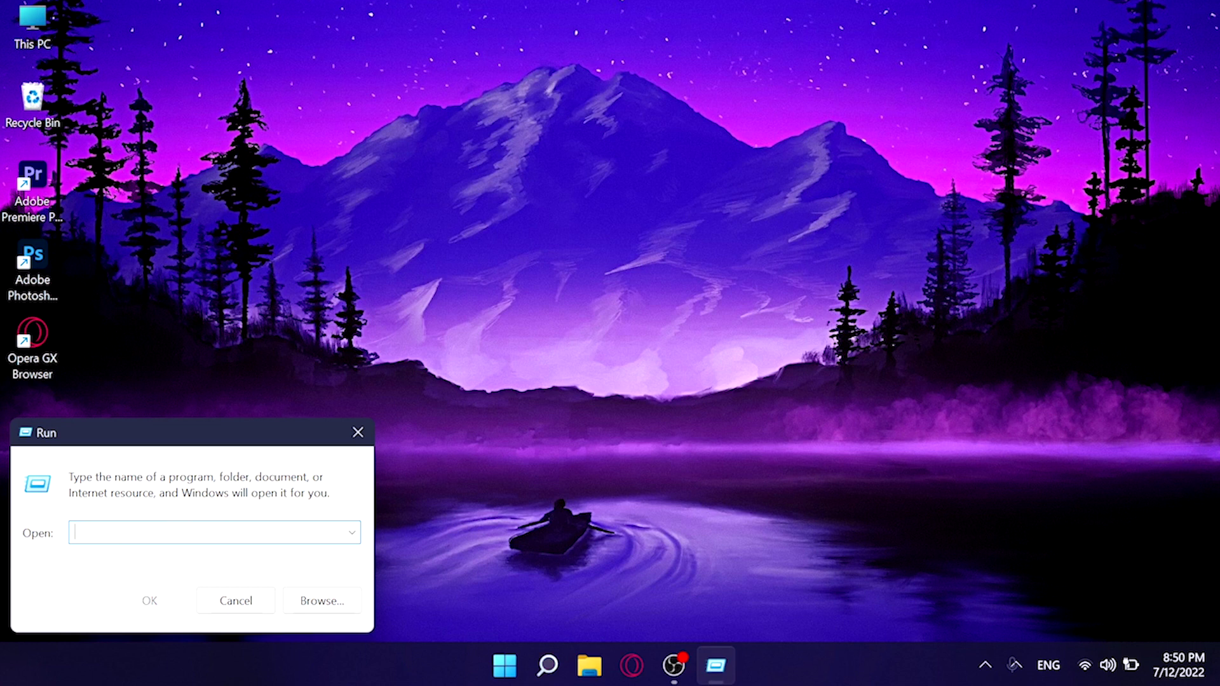
{"action": "type", "text": "temp"}
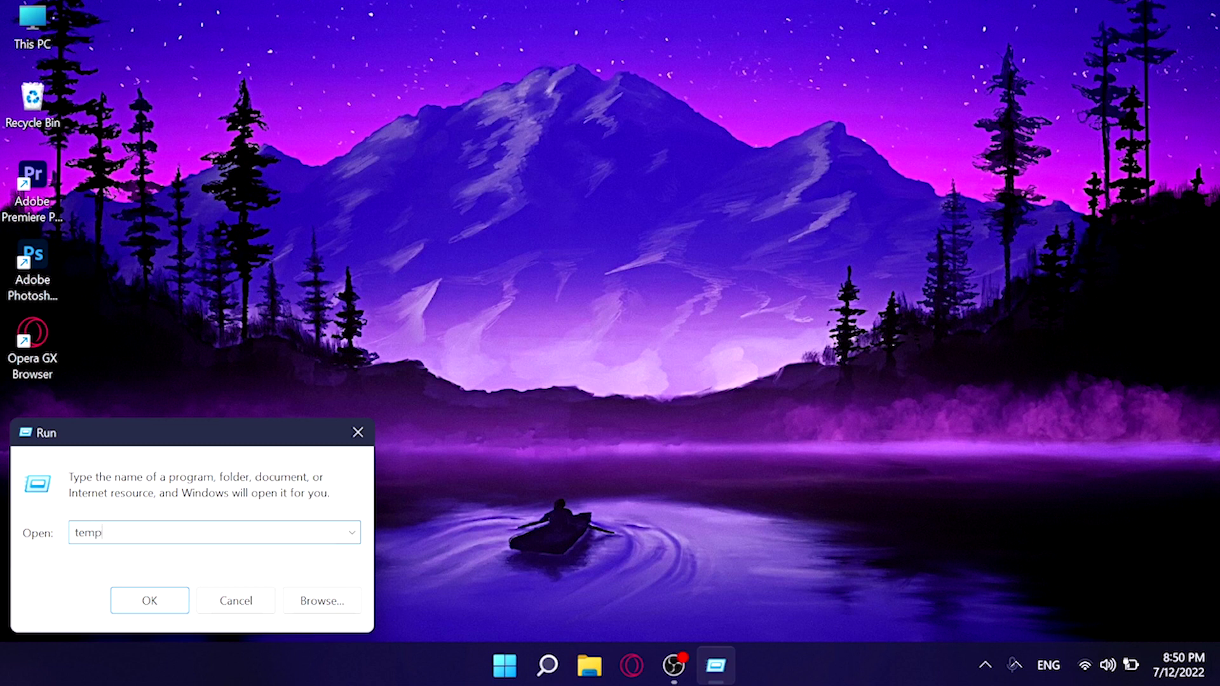
{"action": "left_click", "coordinate": [151, 592]}
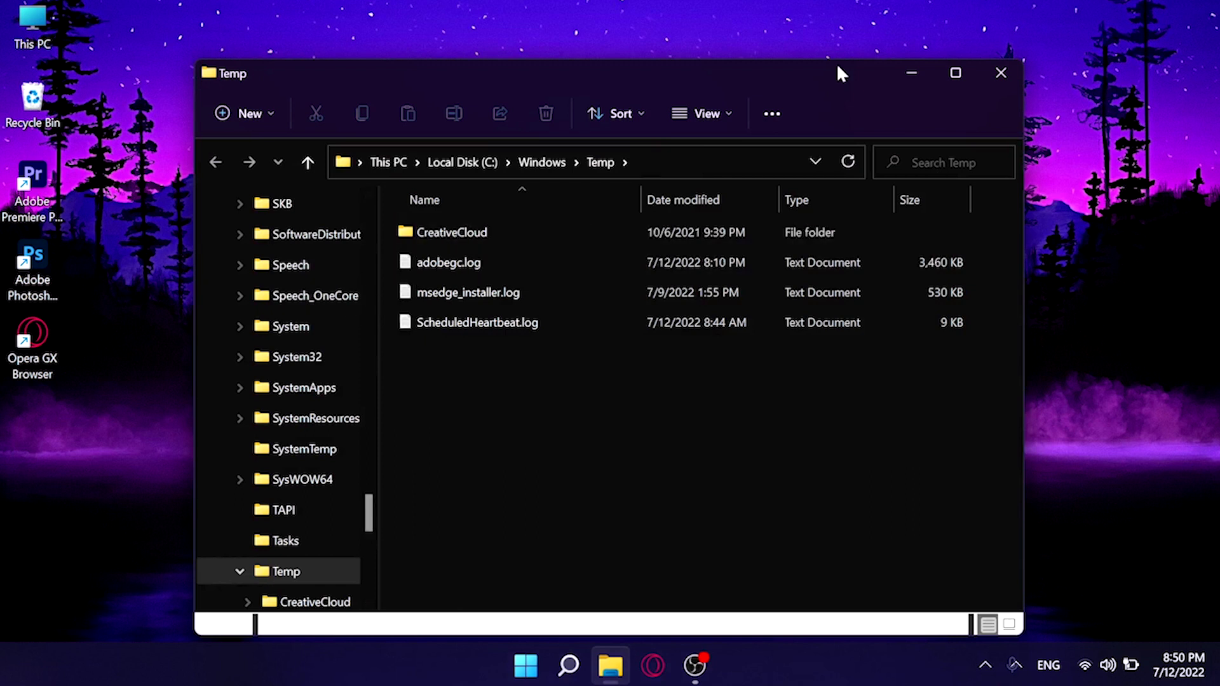
{"action": "left_click", "coordinate": [956, 72]}
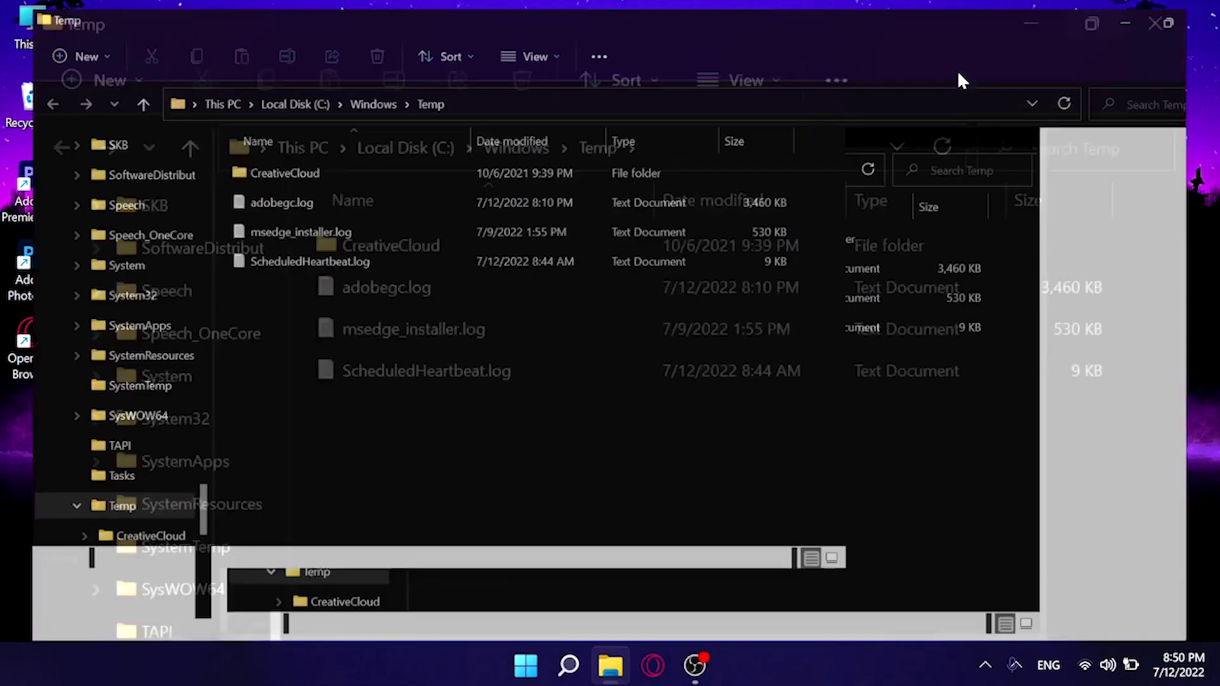
Permanently delete all items in the Windows Temp folder, dismissing in-use file prompts, and close the folder window.
{"action": "left_click_drag", "start_coordinate": [494, 390], "coordinate": [462, 157]}
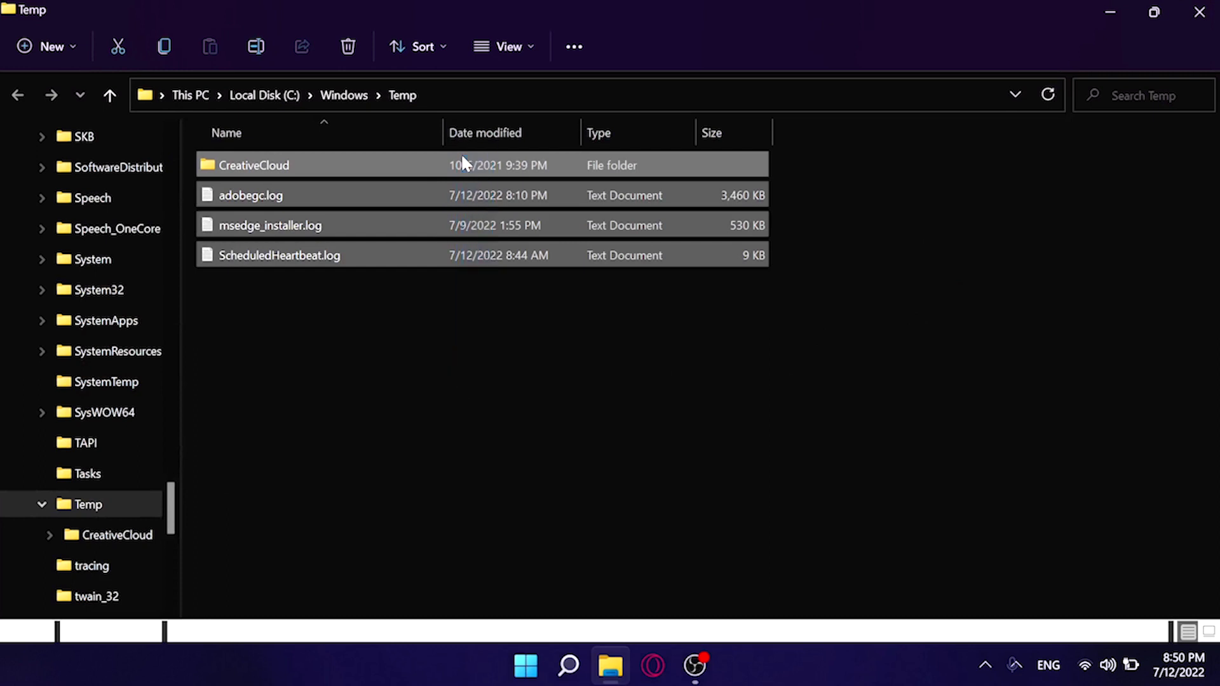
{"action": "key", "text": "shift+Delete"}
{"action": "key", "text": "Return"}
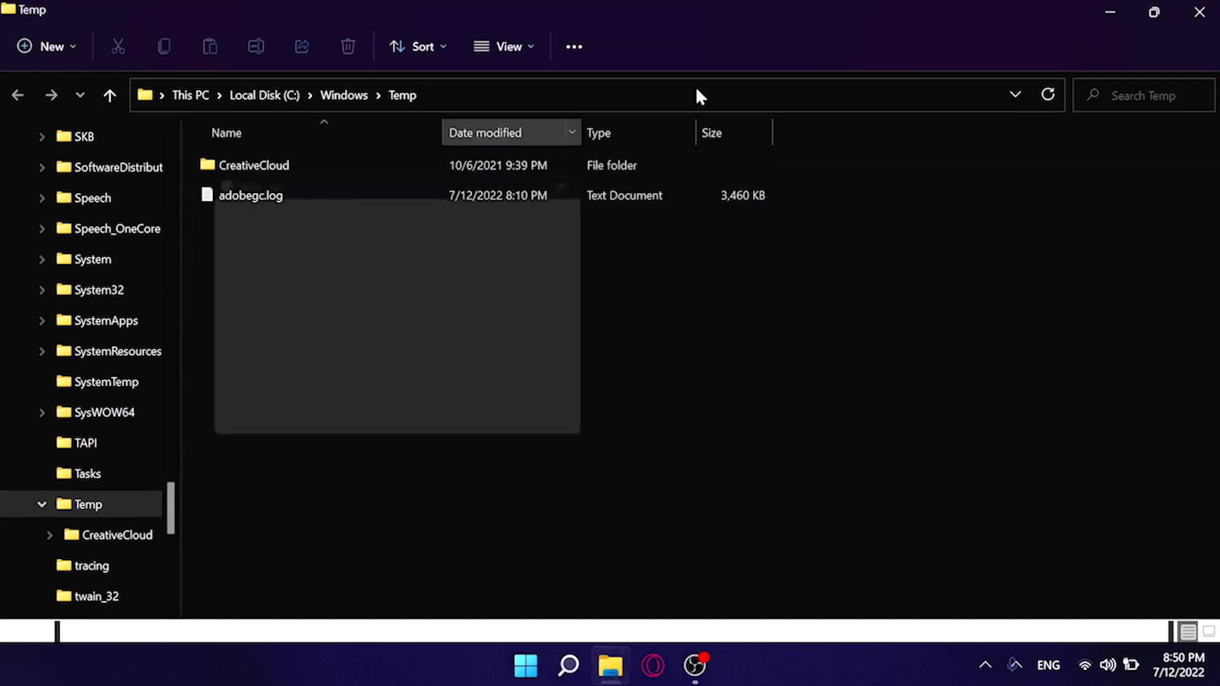
{"action": "left_click", "coordinate": [426, 380]}
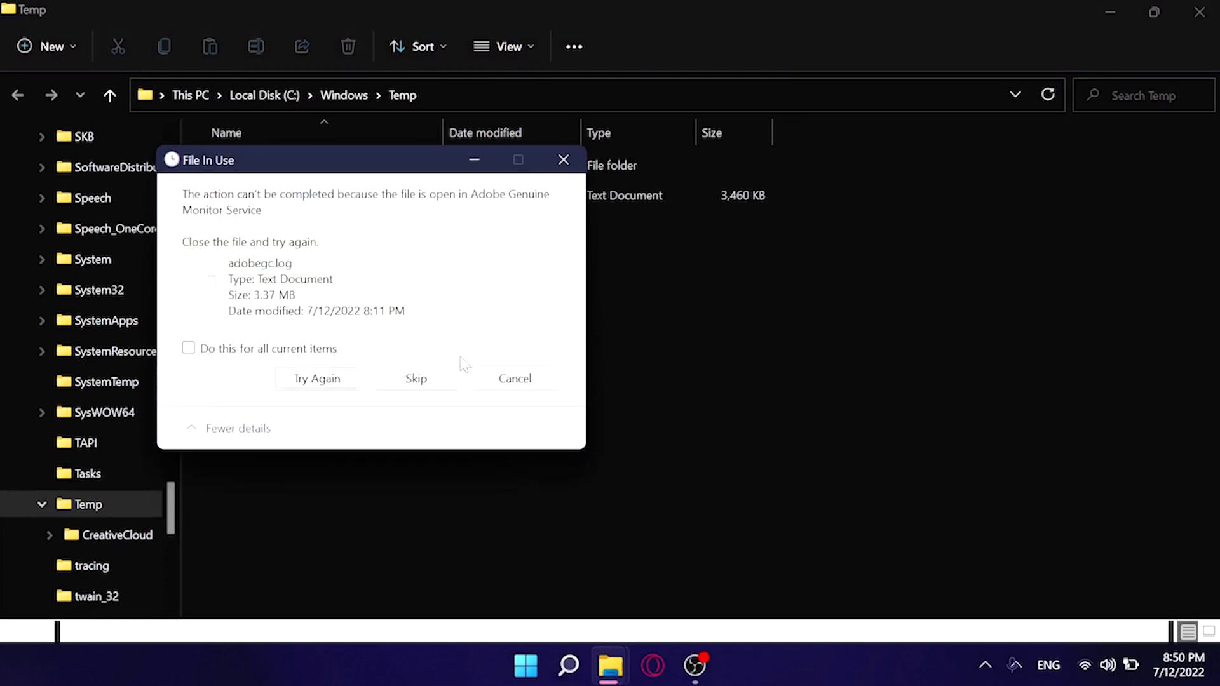
{"action": "left_click", "coordinate": [562, 159]}
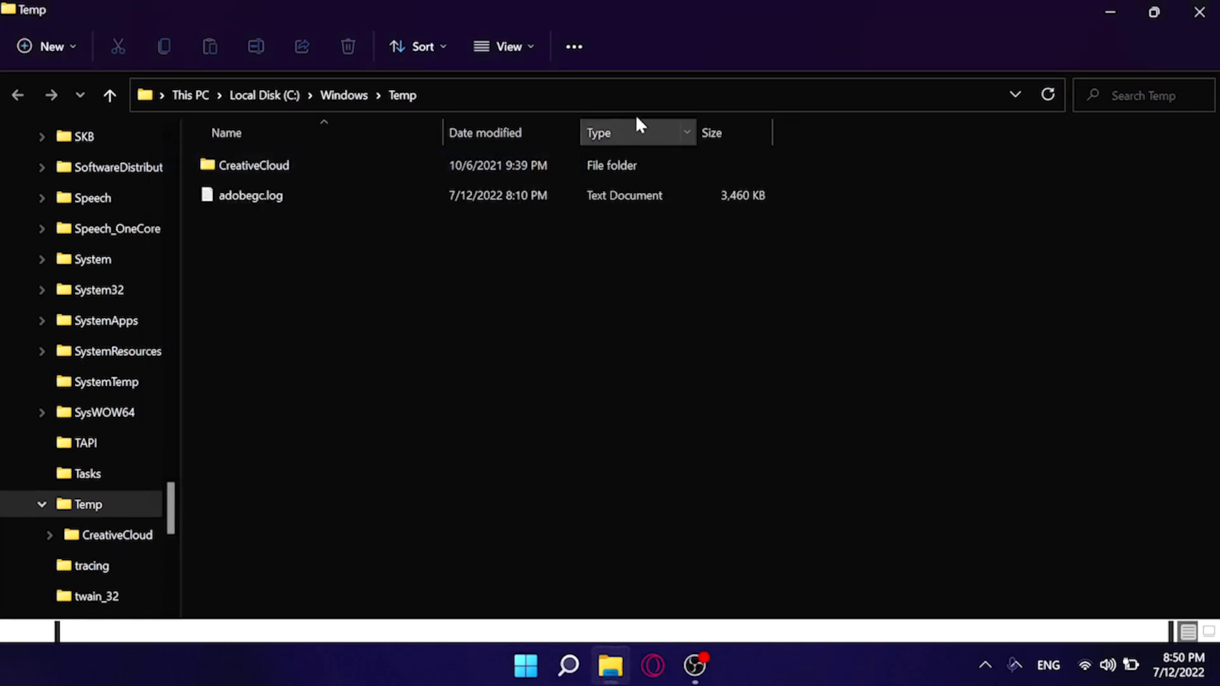
{"action": "left_click", "coordinate": [1195, 14]}
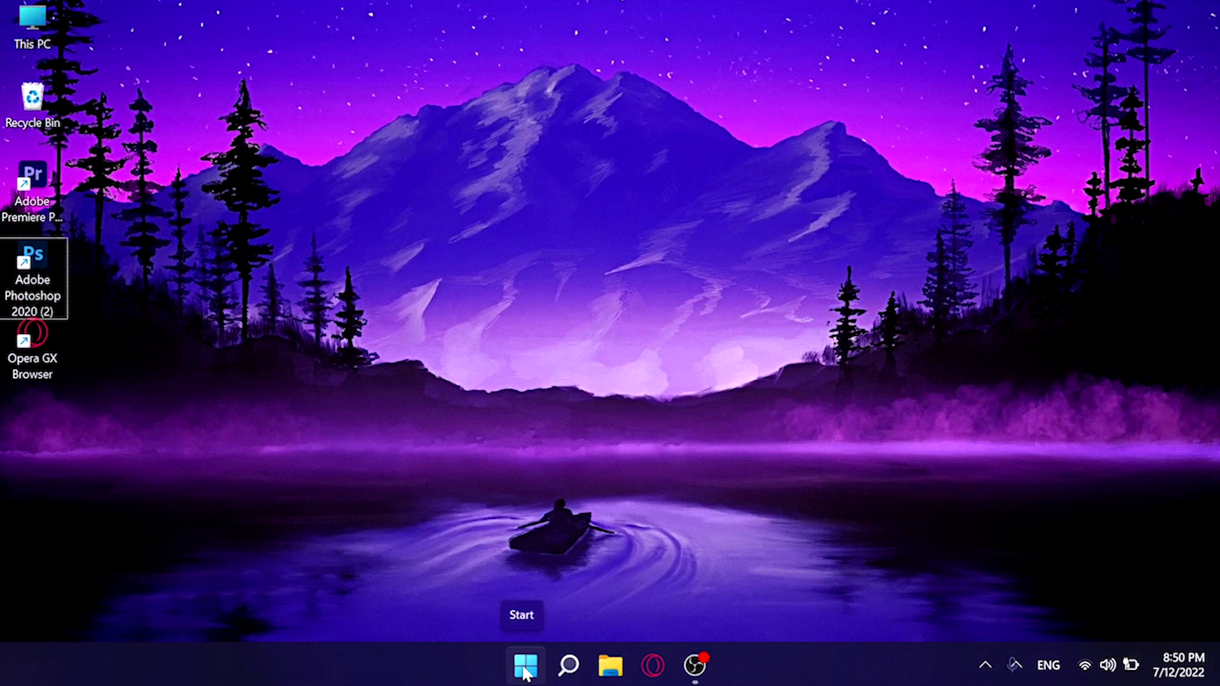
Open the Run dialog and try to run the command %temp&.
{"action": "left_click", "coordinate": [524, 667]}
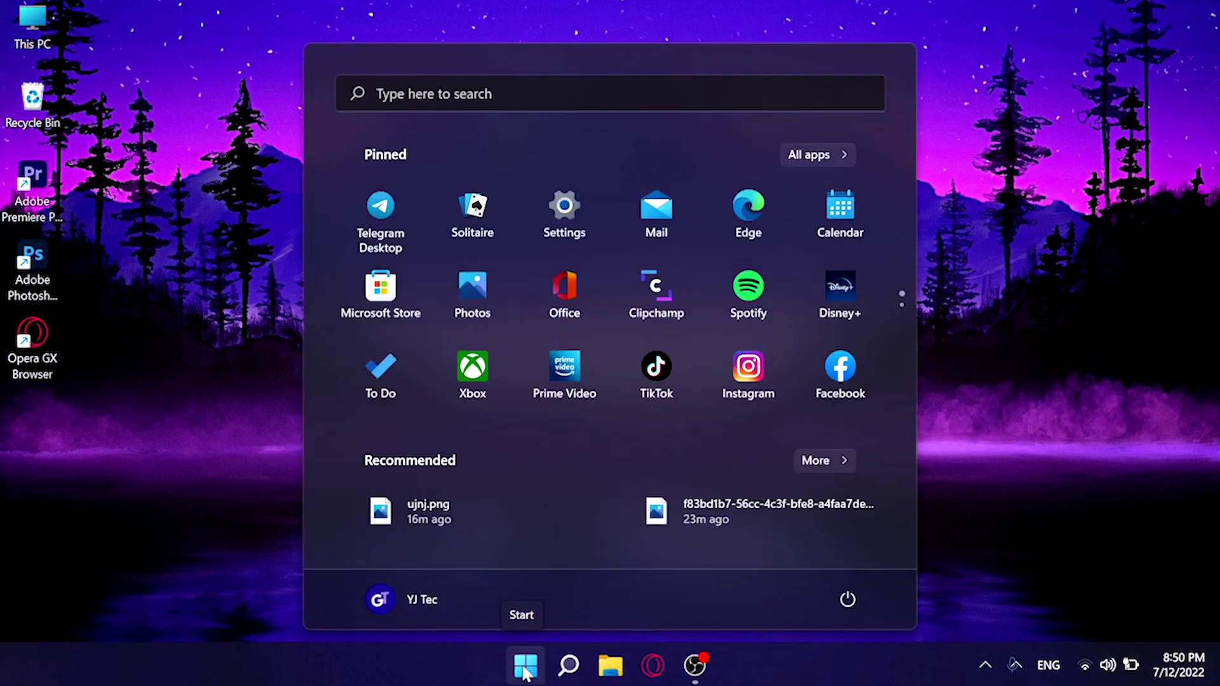
{"action": "type", "text": "ru"}
{"action": "key", "text": "Return"}
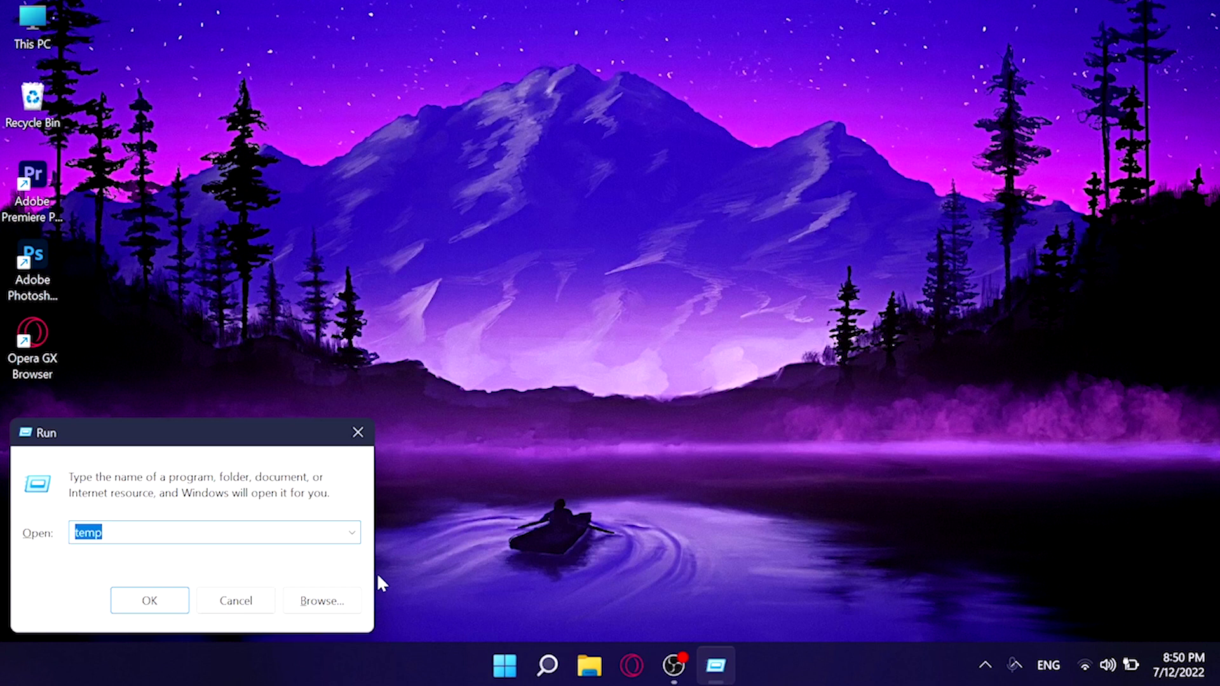
{"action": "type", "text": "%"}
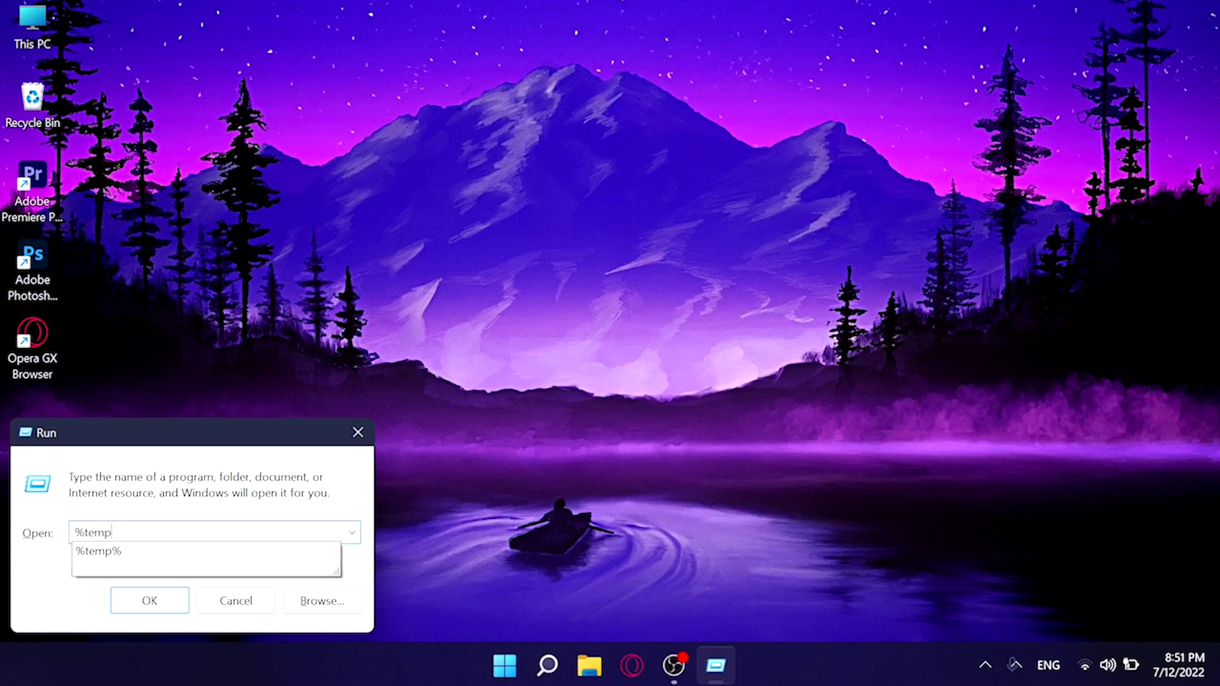
{"action": "type", "text": "temp&"}
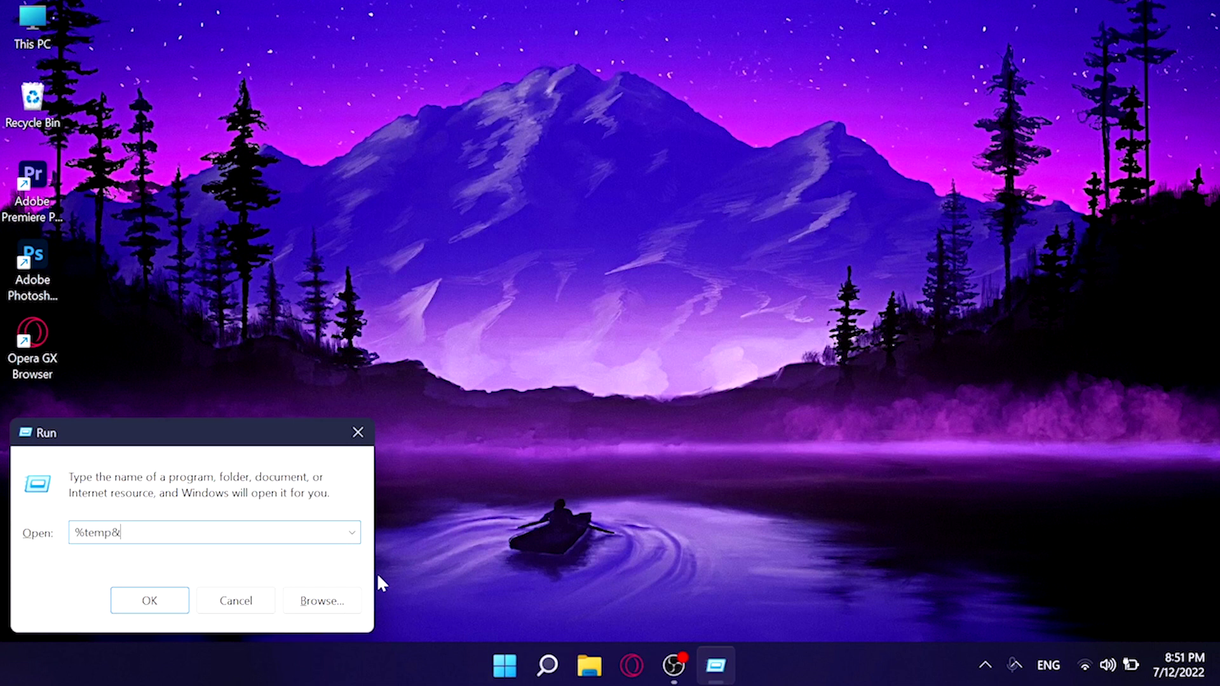
{"action": "key", "text": "Return"}
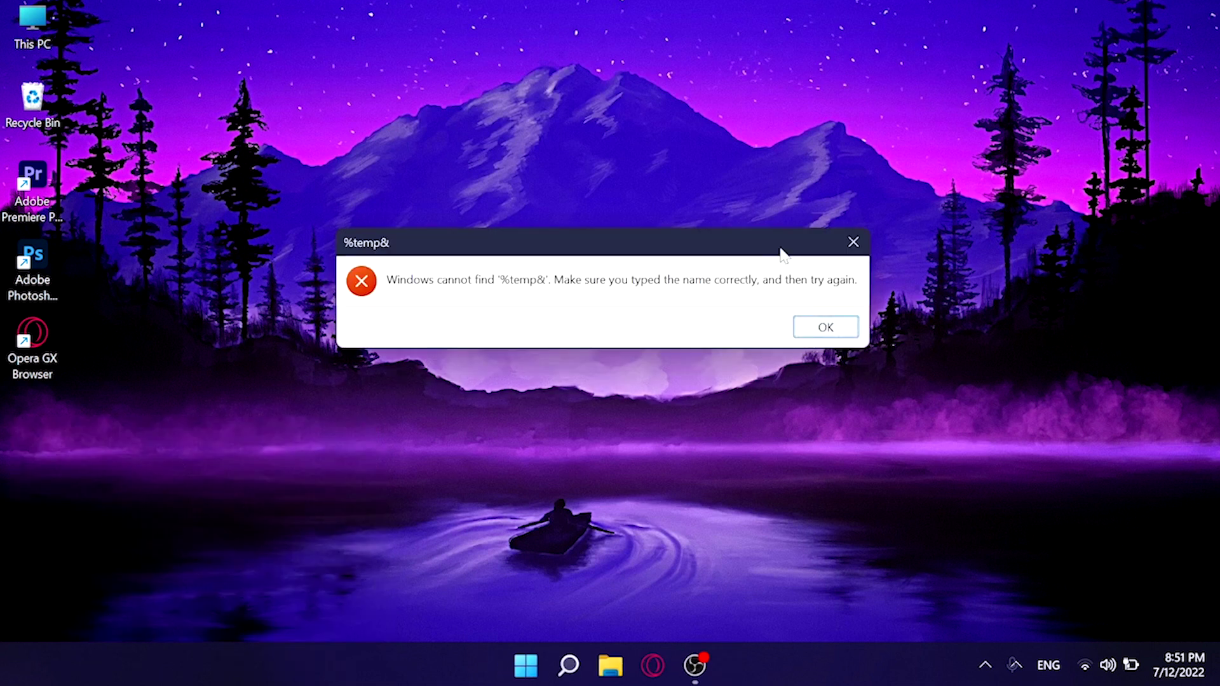
{"action": "left_click", "coordinate": [826, 327]}
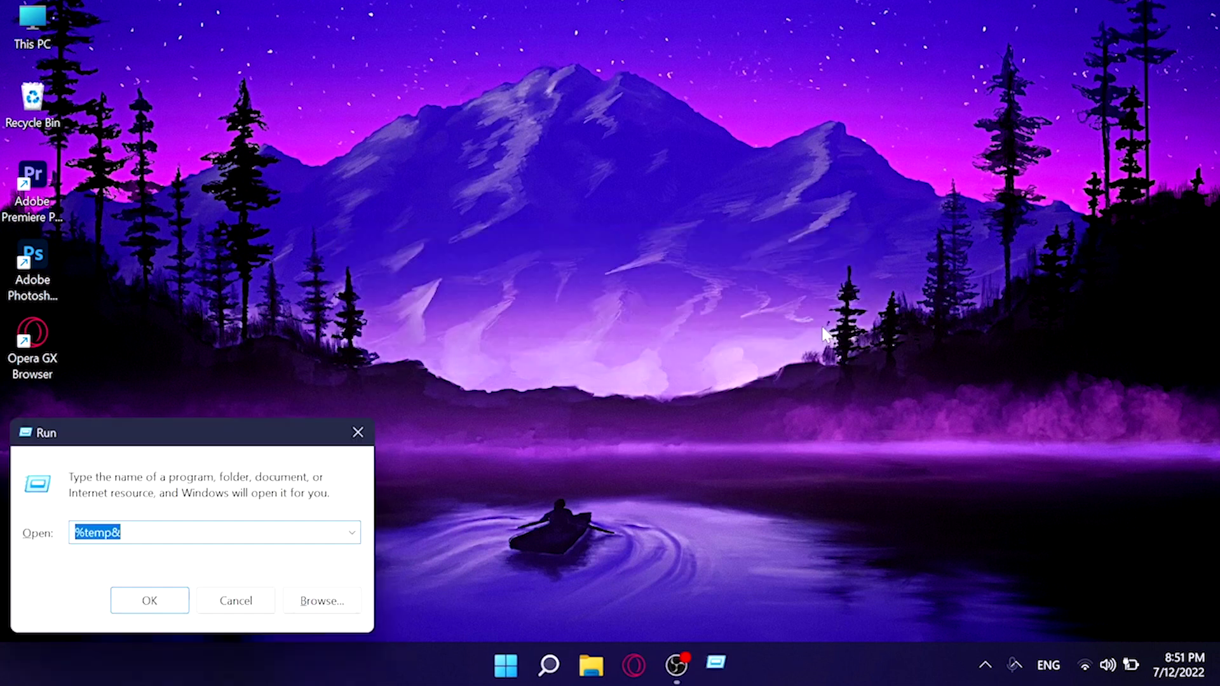
Correct the Run command to %temp% and open the user's local Temp folder.
{"action": "left_click", "coordinate": [160, 537]}
{"action": "key", "text": "BackSpace"}
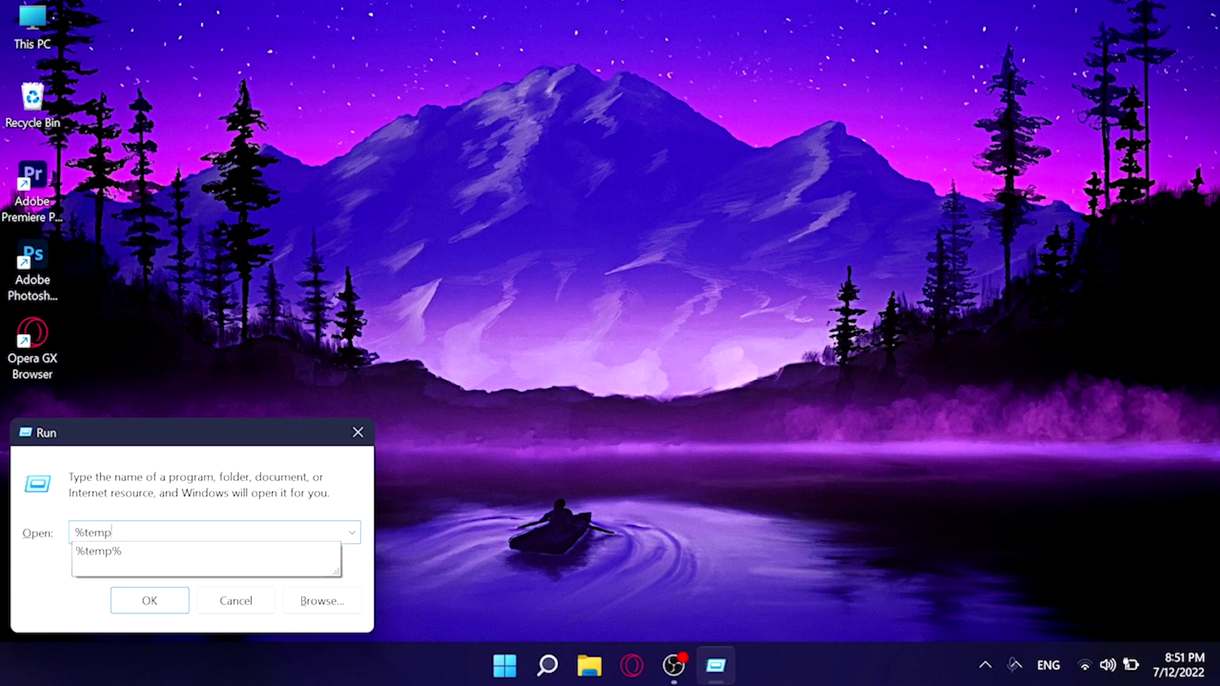
{"action": "type", "text": "%"}
{"action": "key", "text": "Return"}
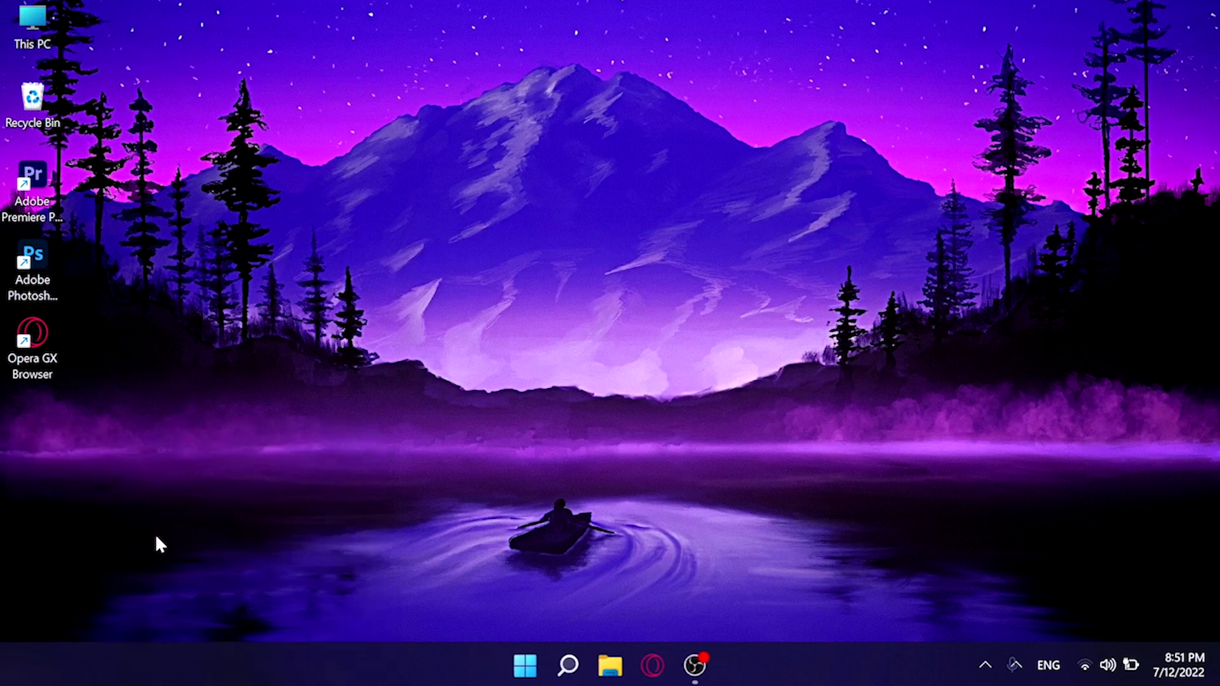
Select everything in the user's local Temp folder and permanently delete it, confirming the deletion.
{"action": "scroll", "coordinate": [387, 202], "scroll_direction": "down", "scroll_amount": 15}
{"action": "scroll", "coordinate": [387, 203], "scroll_direction": "up", "scroll_amount": 15}
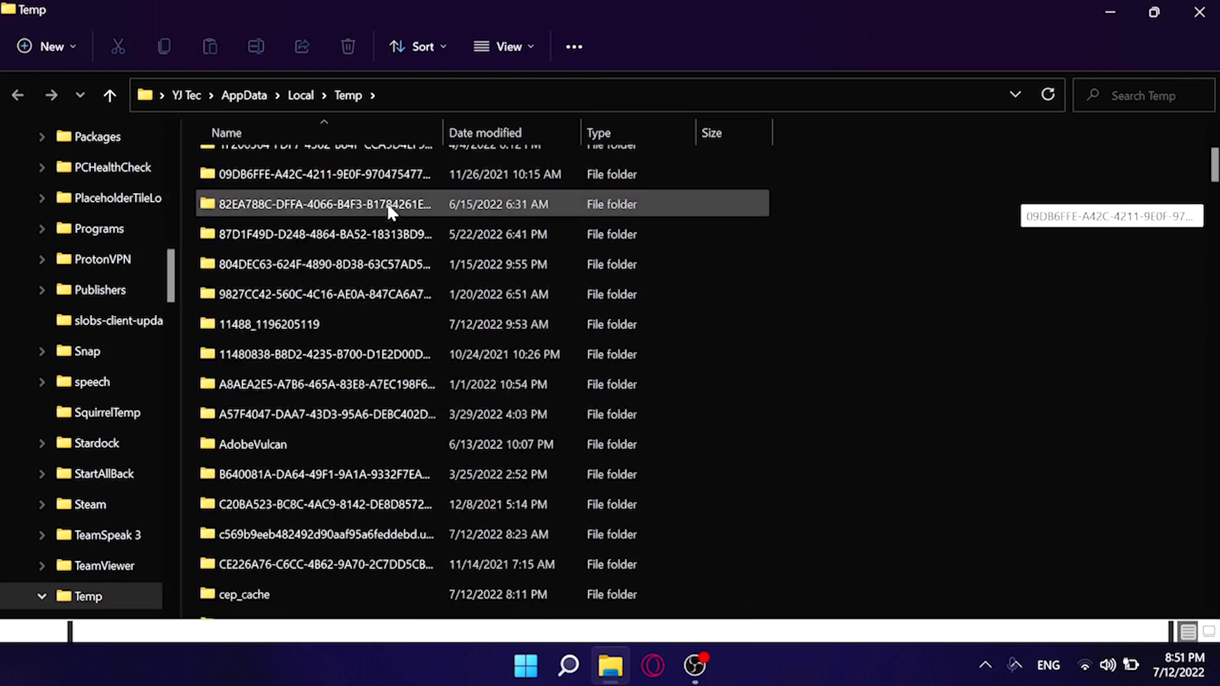
{"action": "left_click", "coordinate": [348, 175]}
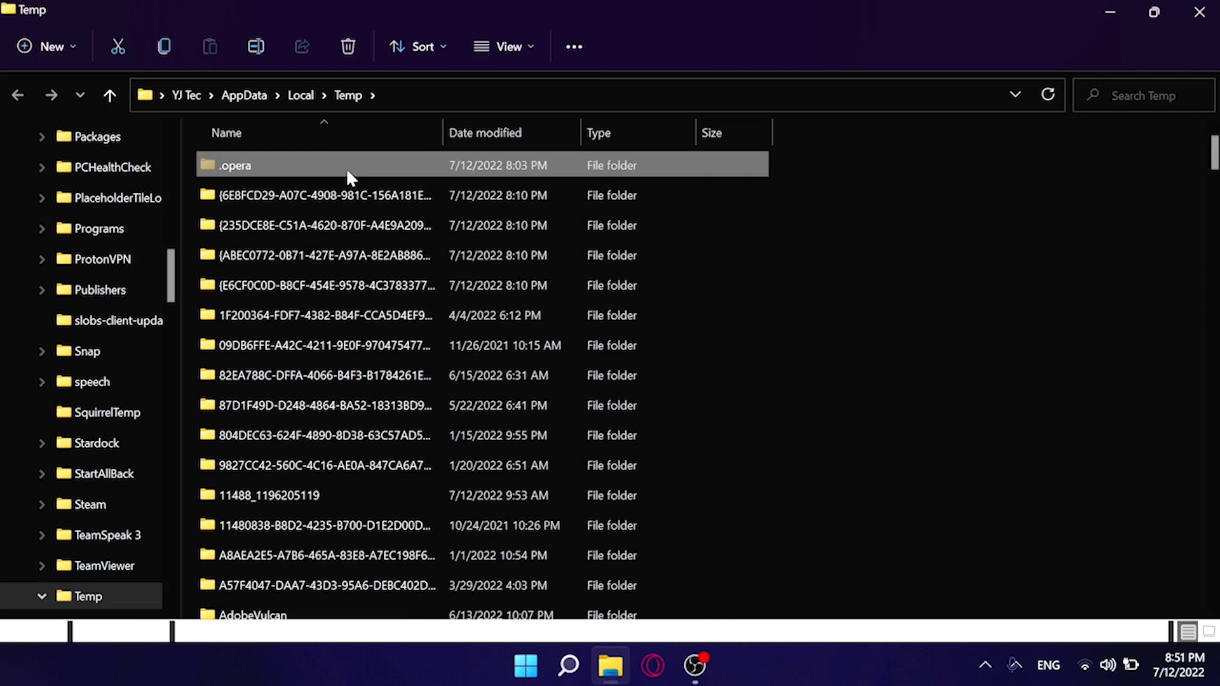
{"action": "key", "text": "ctrl+a"}
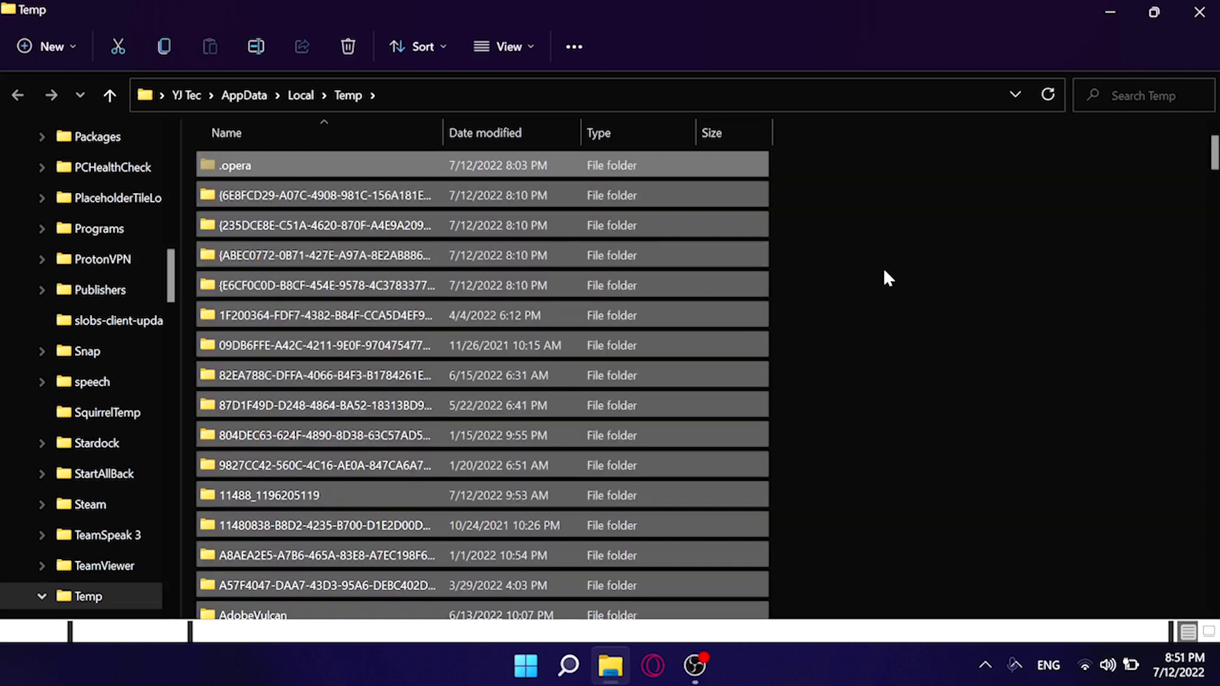
{"action": "key", "text": "shift+Delete"}
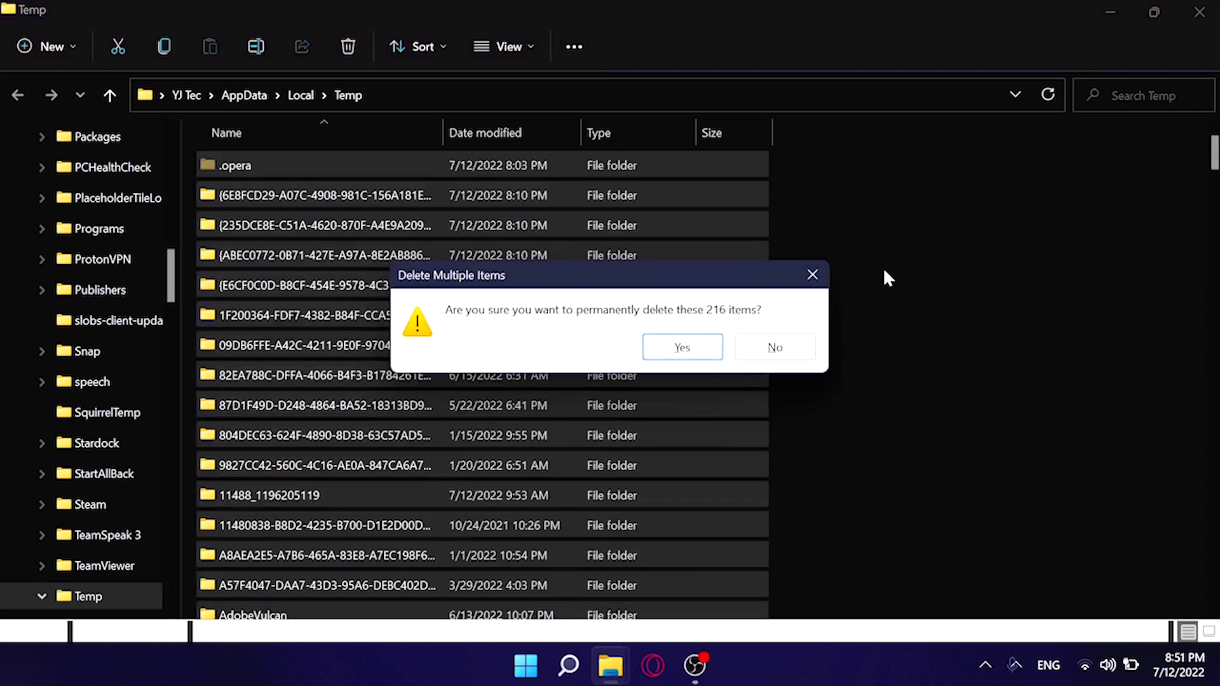
{"action": "left_click", "coordinate": [689, 348]}
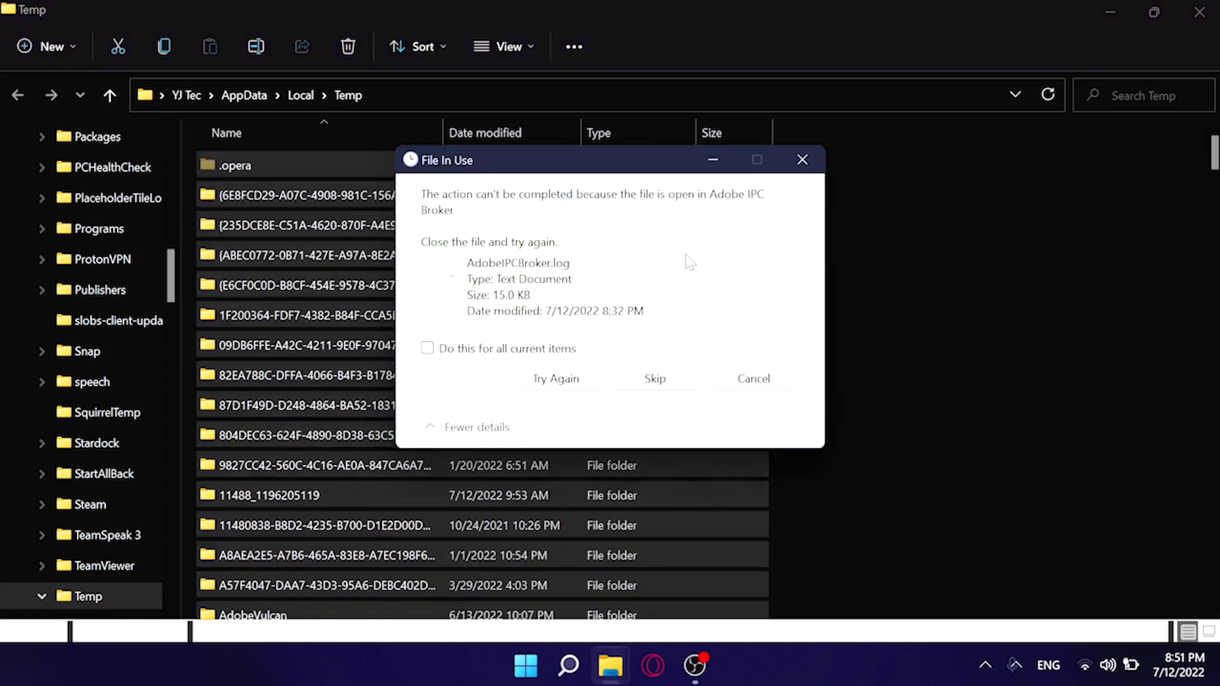
Retry deleting the in-use AdobeIPCBroker.log file, applying the retry to all current items.
{"action": "left_click", "coordinate": [557, 379]}
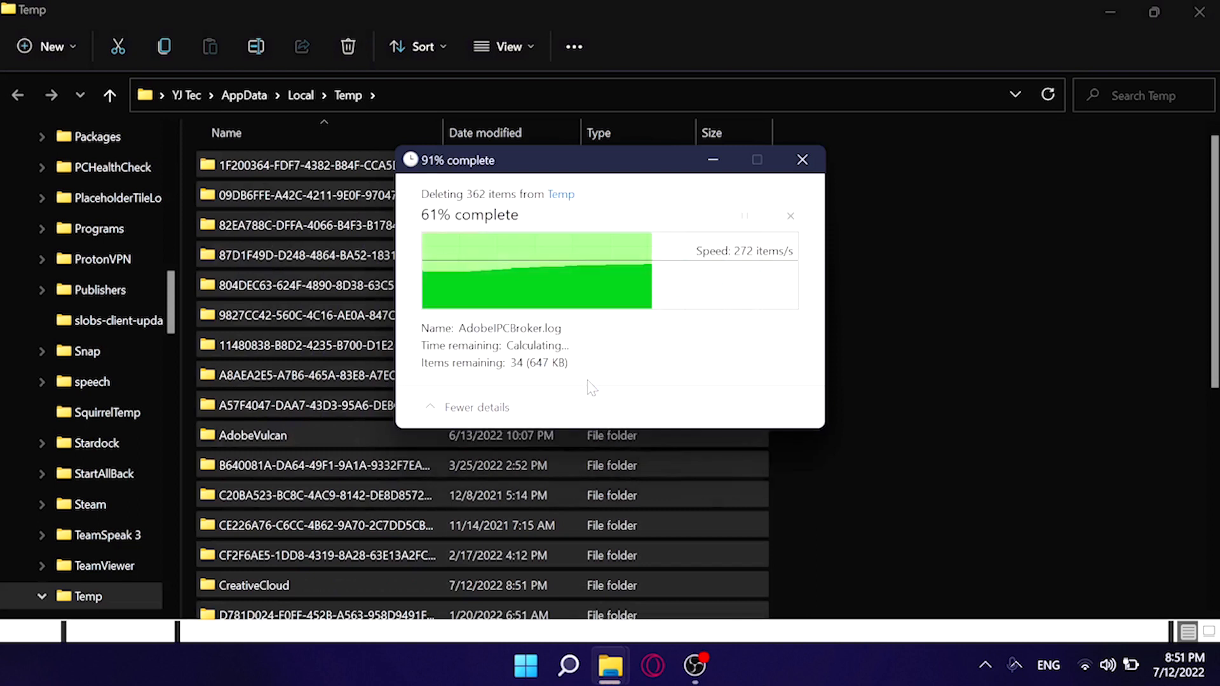
{"action": "left_click", "coordinate": [557, 379]}
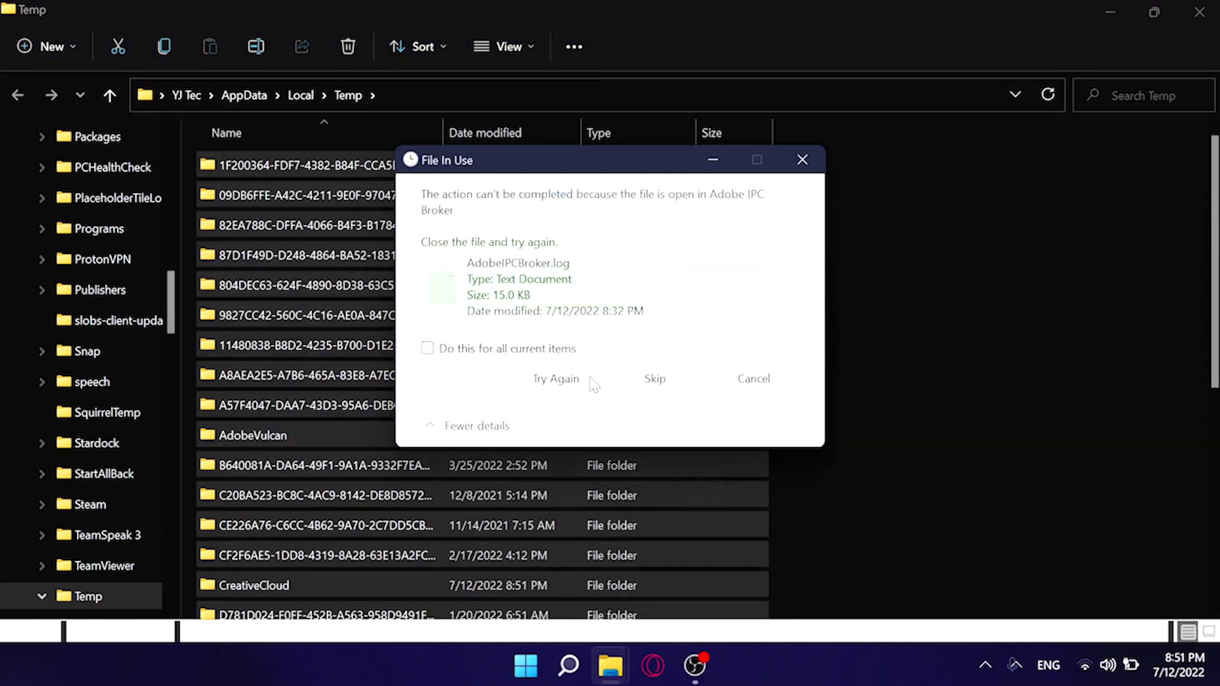
{"action": "left_click", "coordinate": [593, 381]}
{"action": "left_click", "coordinate": [593, 381]}
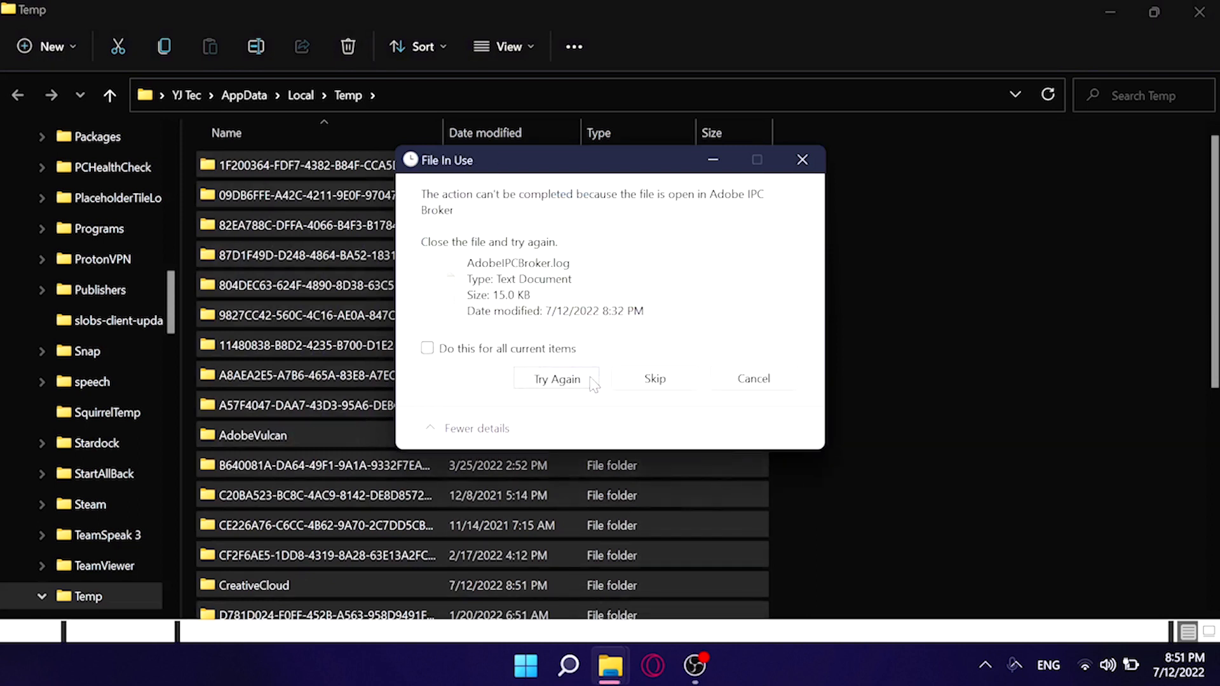
{"action": "left_click", "coordinate": [474, 350]}
{"action": "left_click", "coordinate": [556, 378]}
{"action": "left_click", "coordinate": [532, 378]}
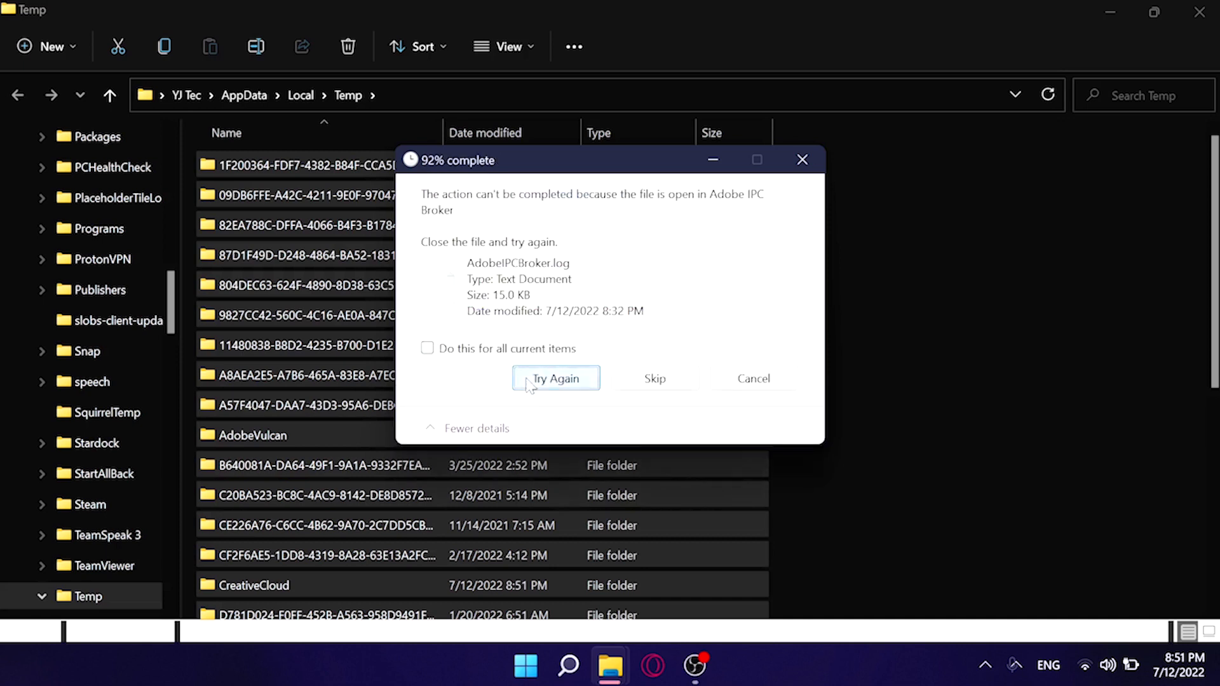
Skip the in-use files, such as AdobeIPCBroker.log and ACC.log, and cancel the remaining deletion.
{"action": "left_click", "coordinate": [641, 381]}
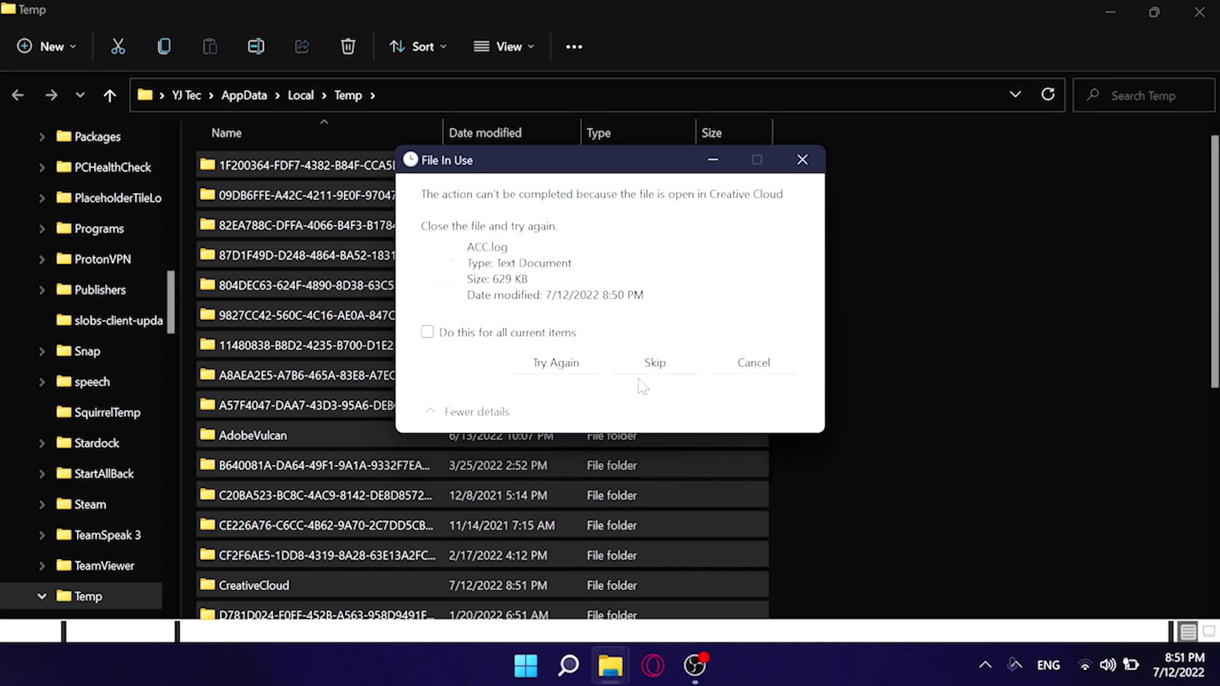
{"action": "left_click", "coordinate": [649, 365]}
{"action": "left_click", "coordinate": [653, 364]}
{"action": "left_click", "coordinate": [653, 367]}
{"action": "left_click", "coordinate": [652, 382]}
{"action": "left_click", "coordinate": [729, 385]}
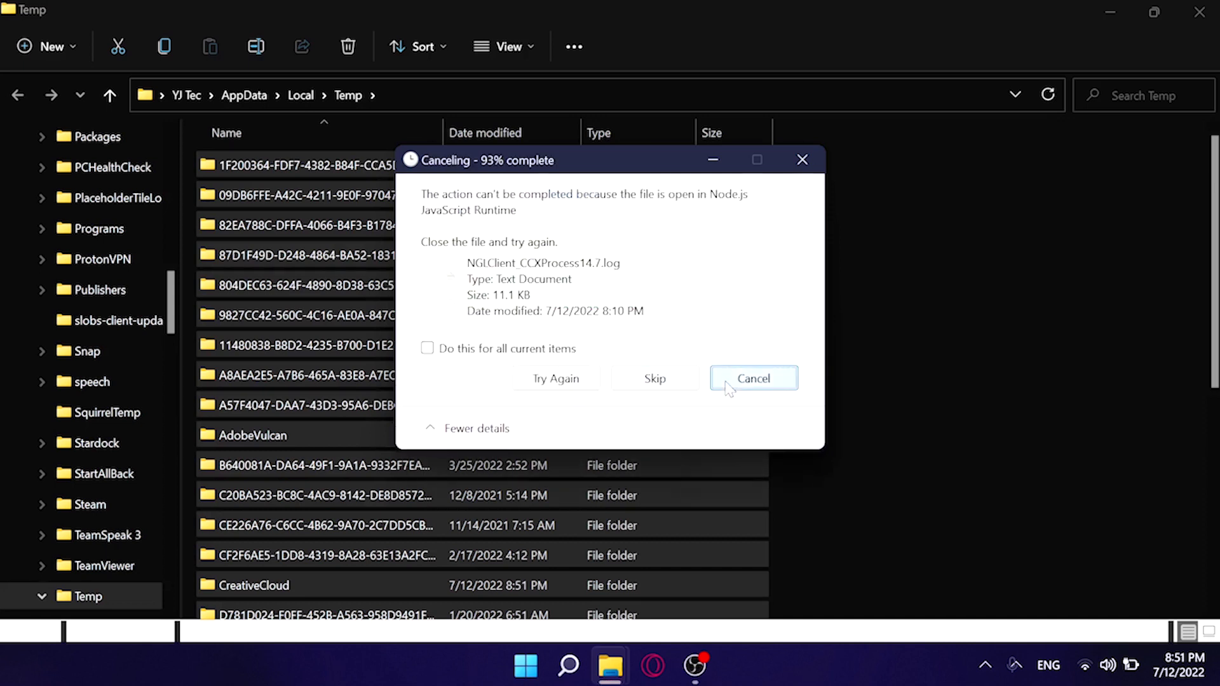
{"action": "left_click", "coordinate": [803, 160]}
{"action": "scroll", "coordinate": [712, 337], "scroll_direction": "down", "scroll_amount": 4}
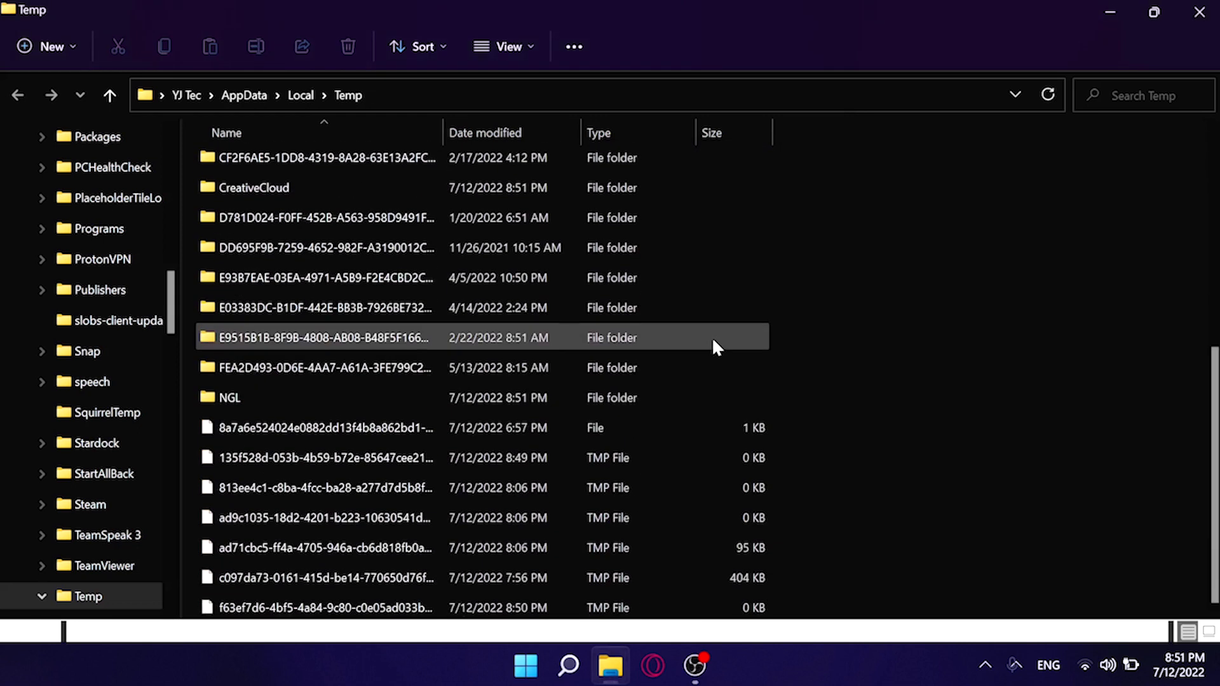
{"action": "scroll", "coordinate": [712, 336], "scroll_direction": "up", "scroll_amount": 5}
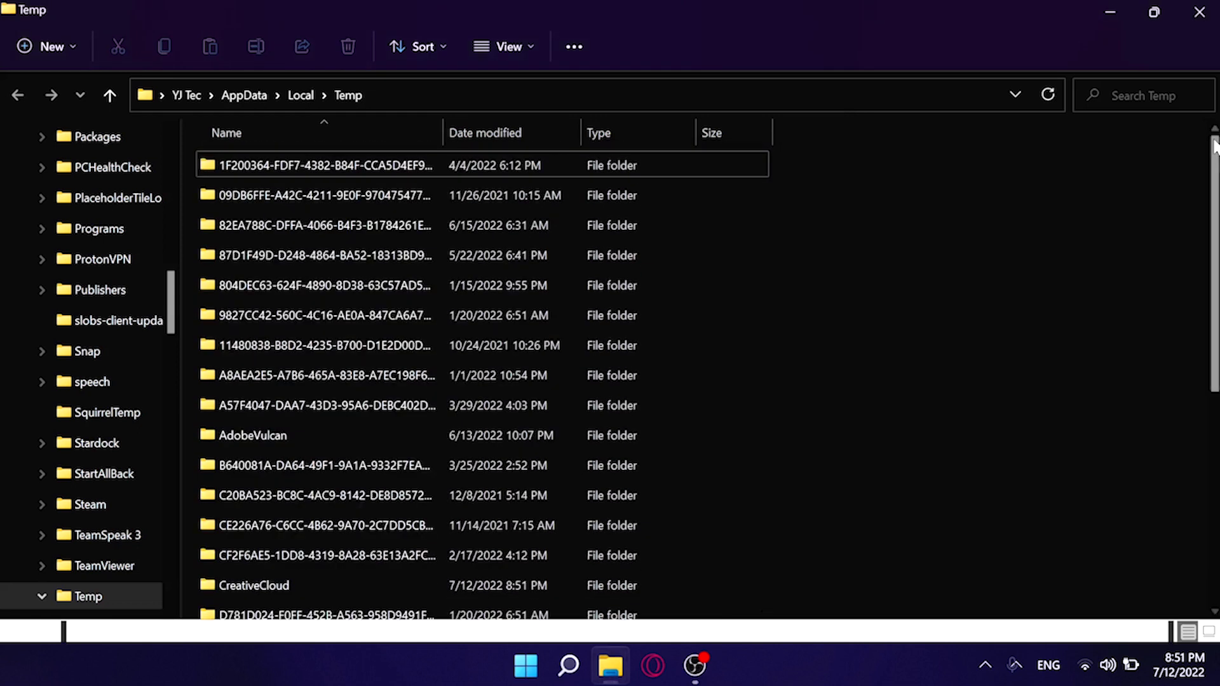
{"action": "left_click_drag", "start_coordinate": [1215, 145], "coordinate": [1185, 421]}
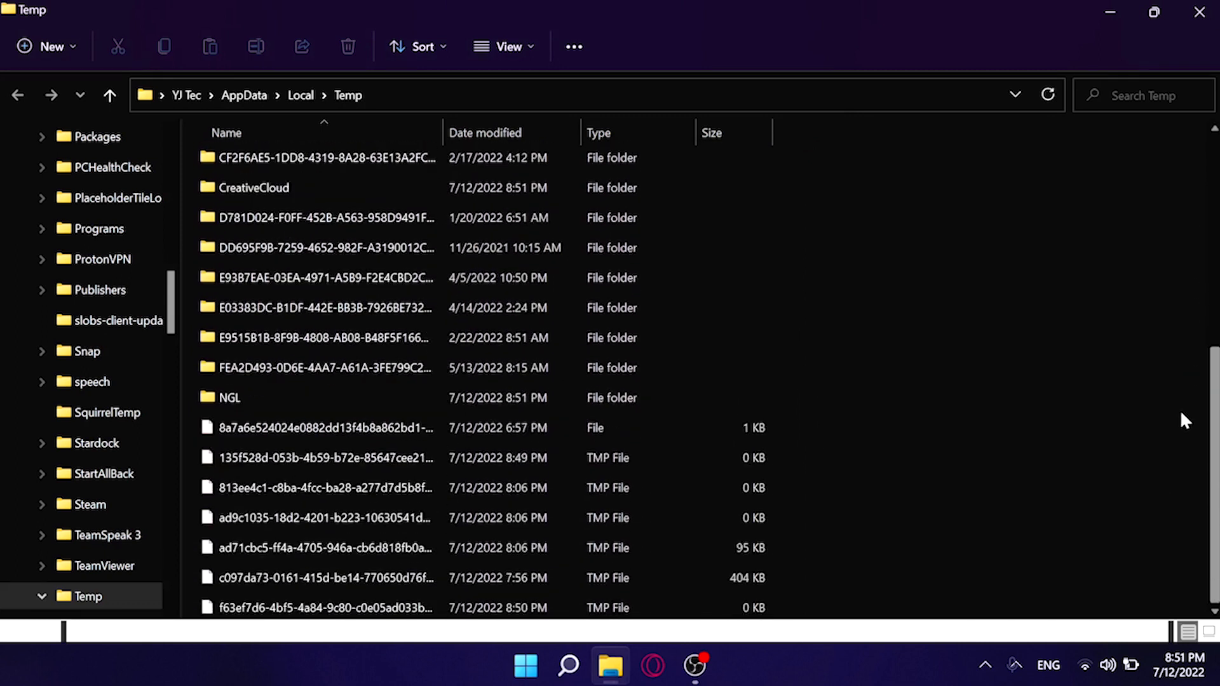
{"action": "scroll", "coordinate": [1182, 471], "scroll_direction": "up", "scroll_amount": 5}
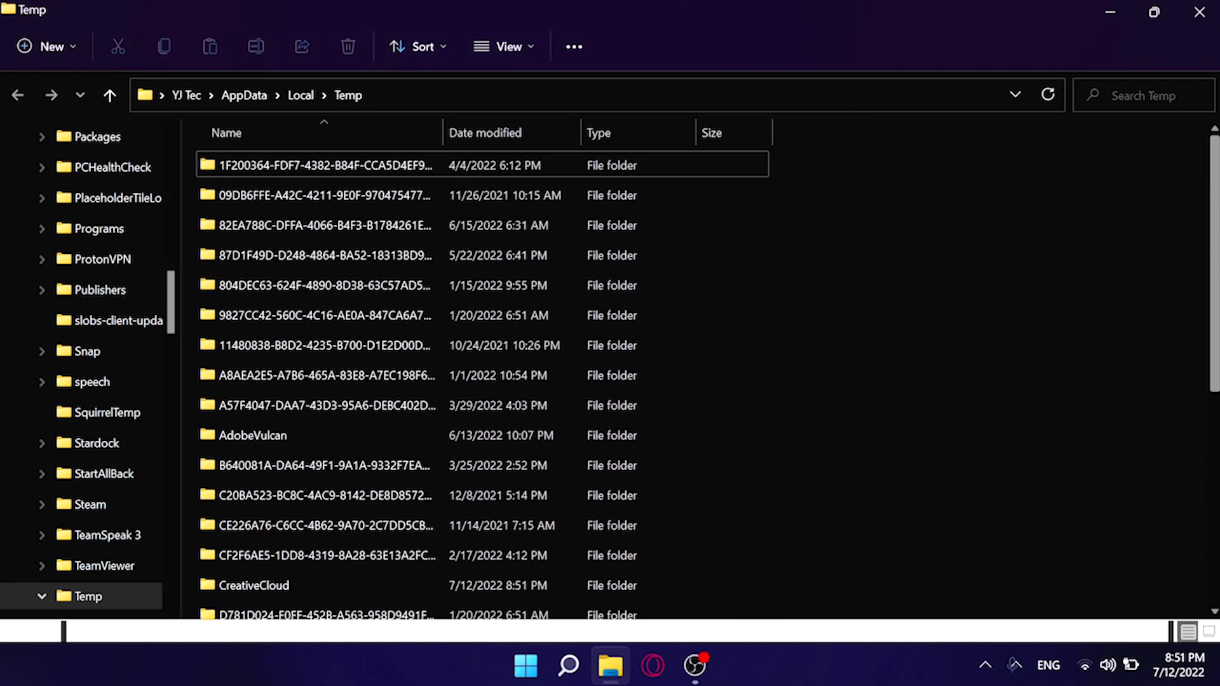
Look at the Downloads folder through Quick access and close the File Explorer window.
{"action": "scroll", "coordinate": [123, 346], "scroll_direction": "up", "scroll_amount": 6}
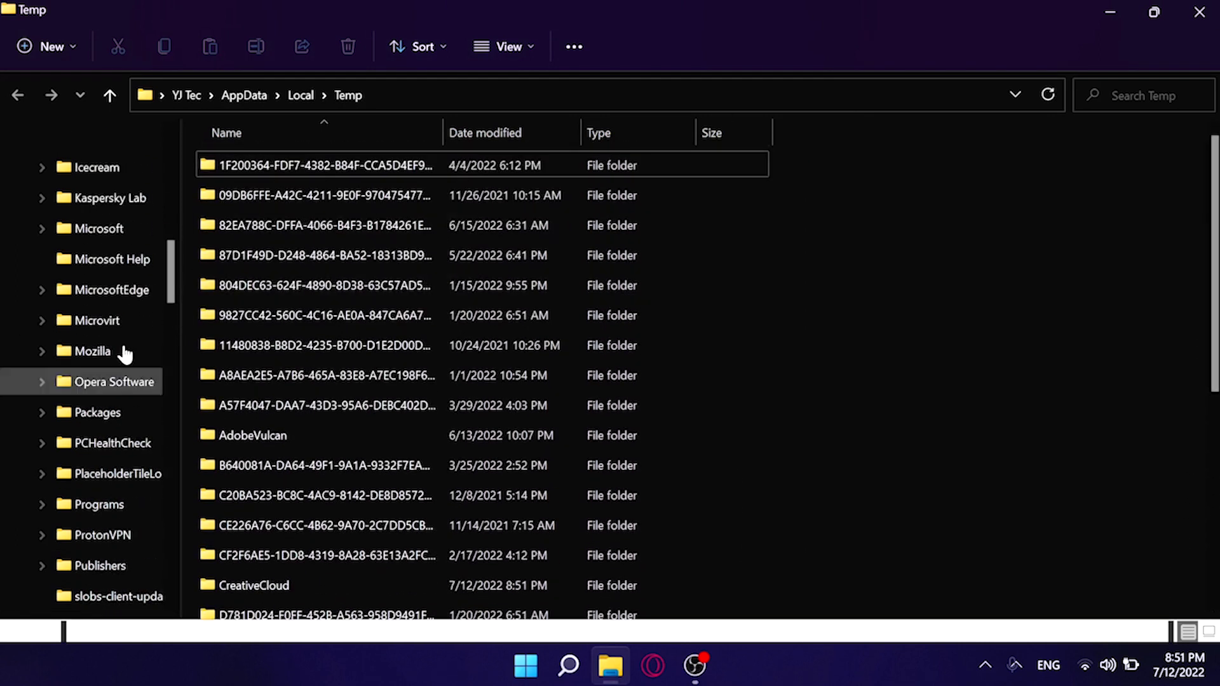
{"action": "scroll", "coordinate": [123, 341], "scroll_direction": "up", "scroll_amount": 5}
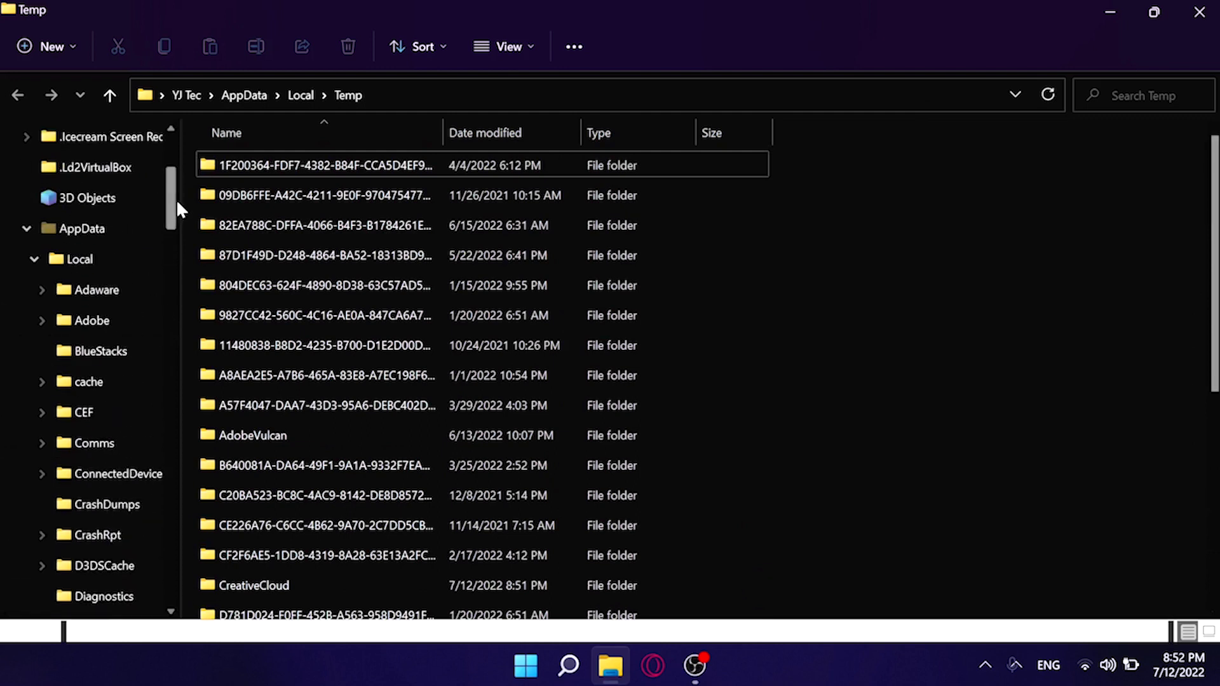
{"action": "left_click_drag", "start_coordinate": [177, 208], "coordinate": [193, 158]}
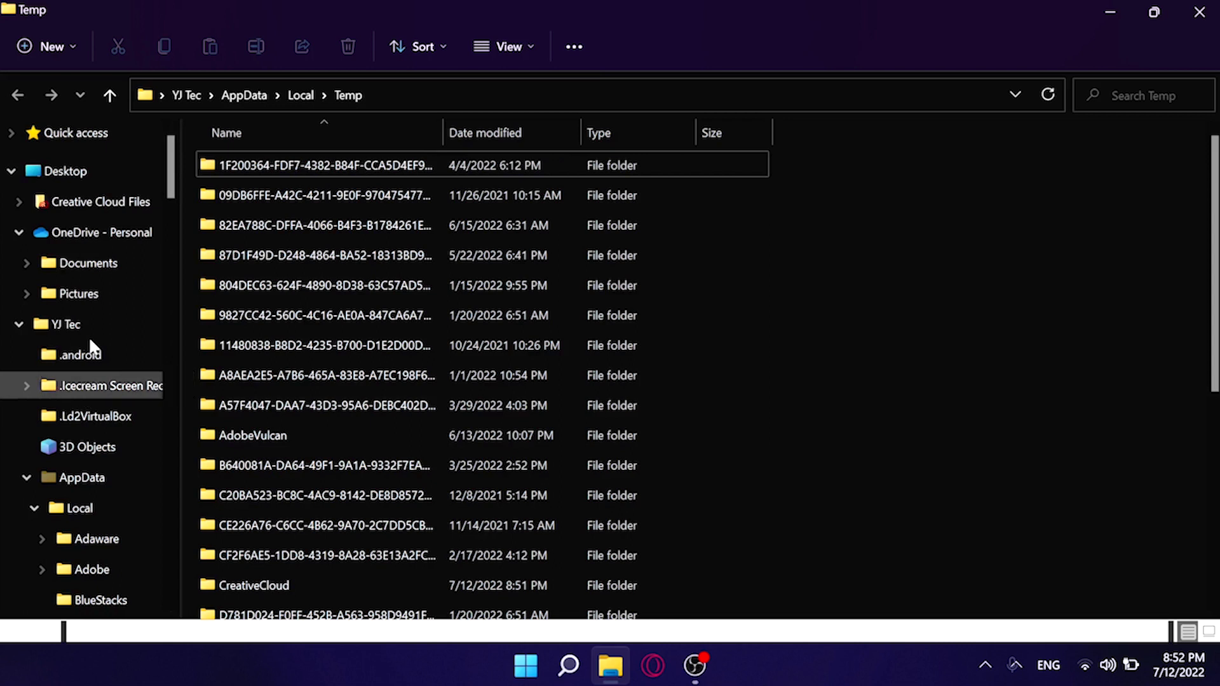
{"action": "left_click", "coordinate": [90, 131]}
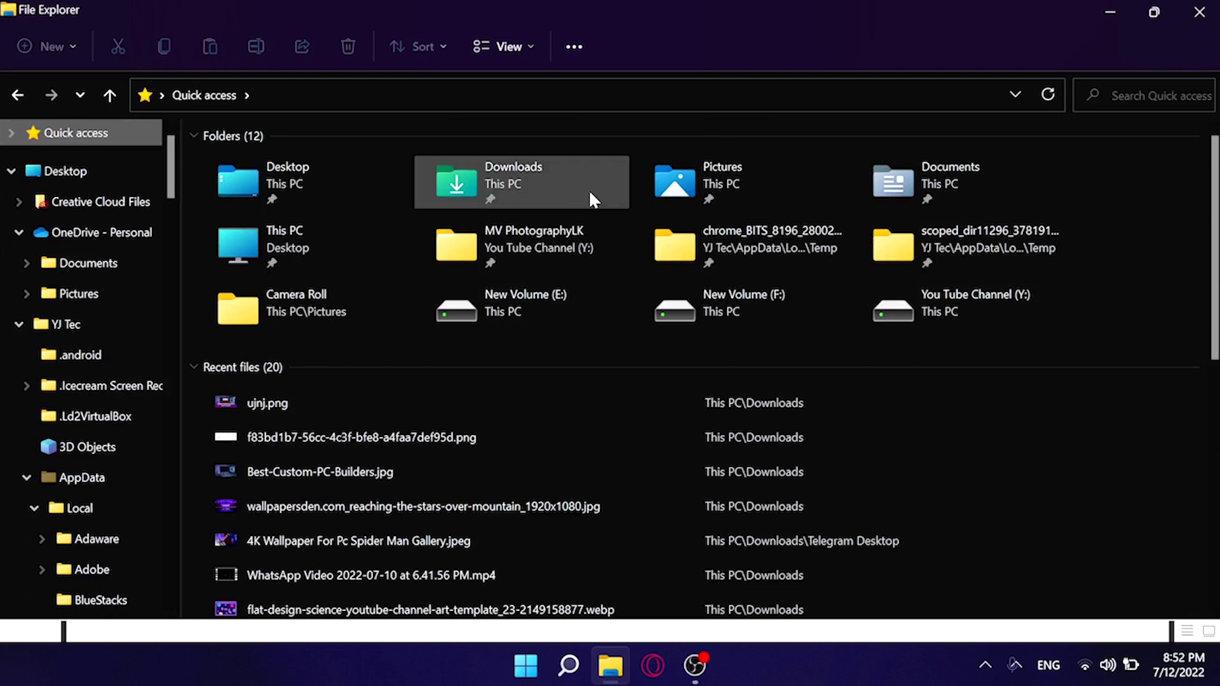
{"action": "double_click", "coordinate": [562, 183]}
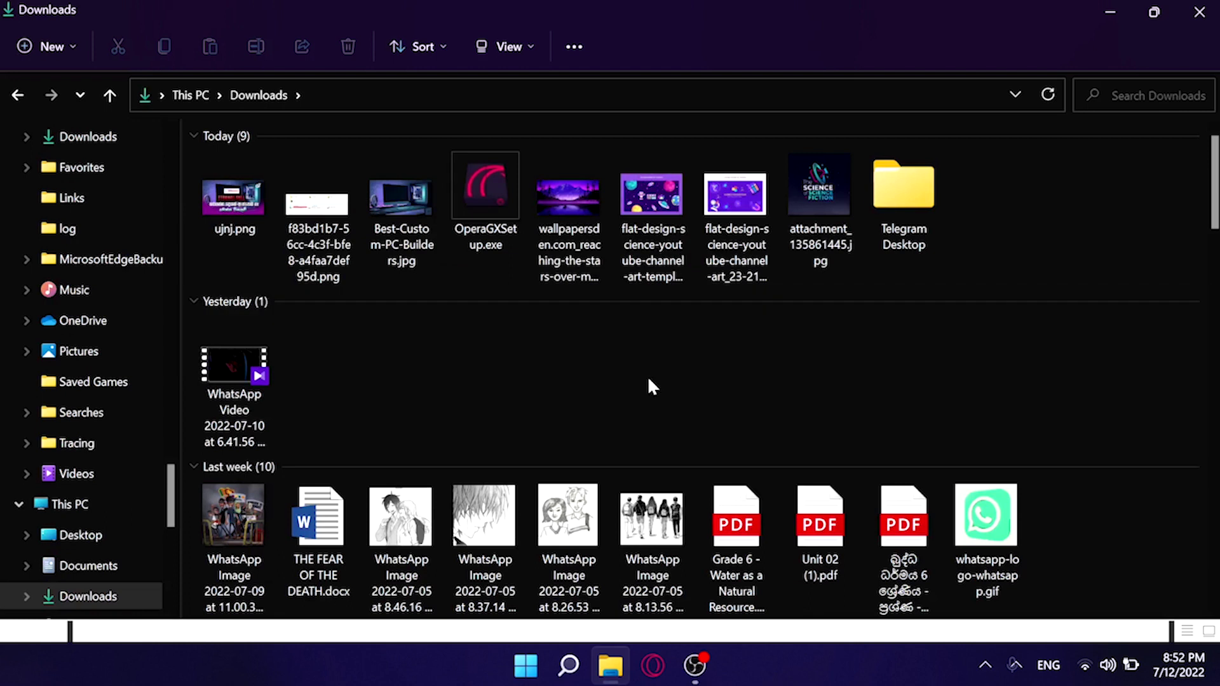
{"action": "left_click", "coordinate": [1199, 11]}
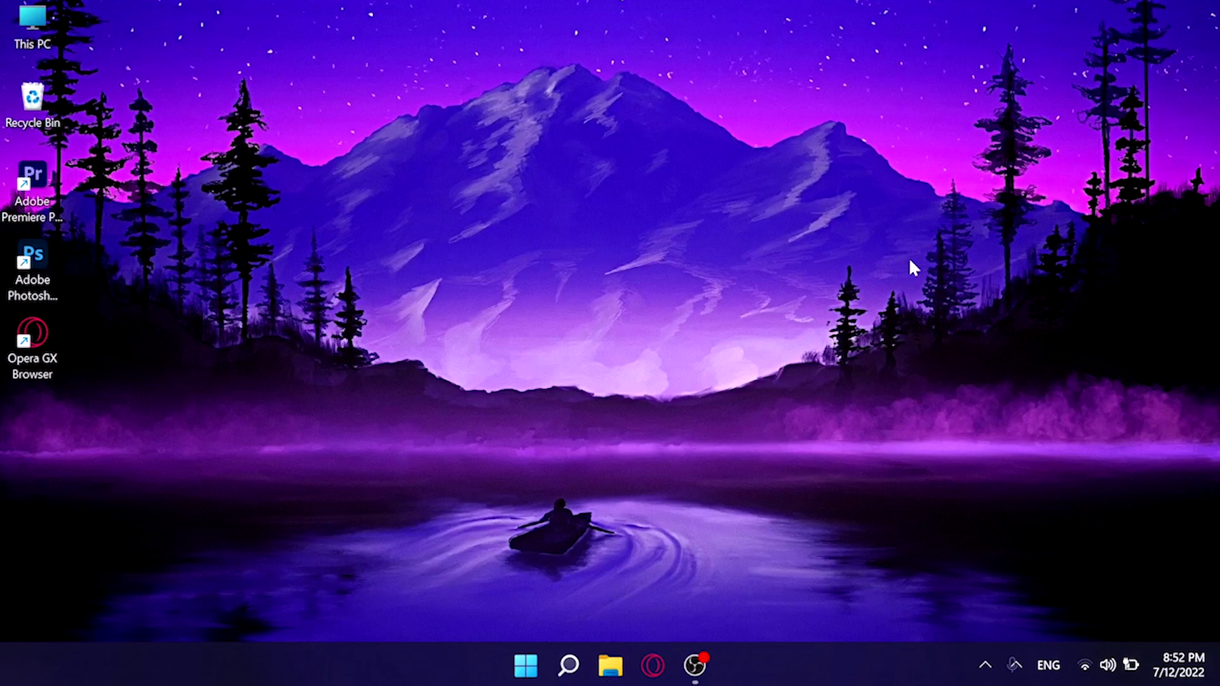
Open the Windows Prefetch folder with the Run command prefetch and grant permanent access to it.
{"action": "key", "text": "super"}
{"action": "type", "text": "run"}
{"action": "key", "text": "Return"}
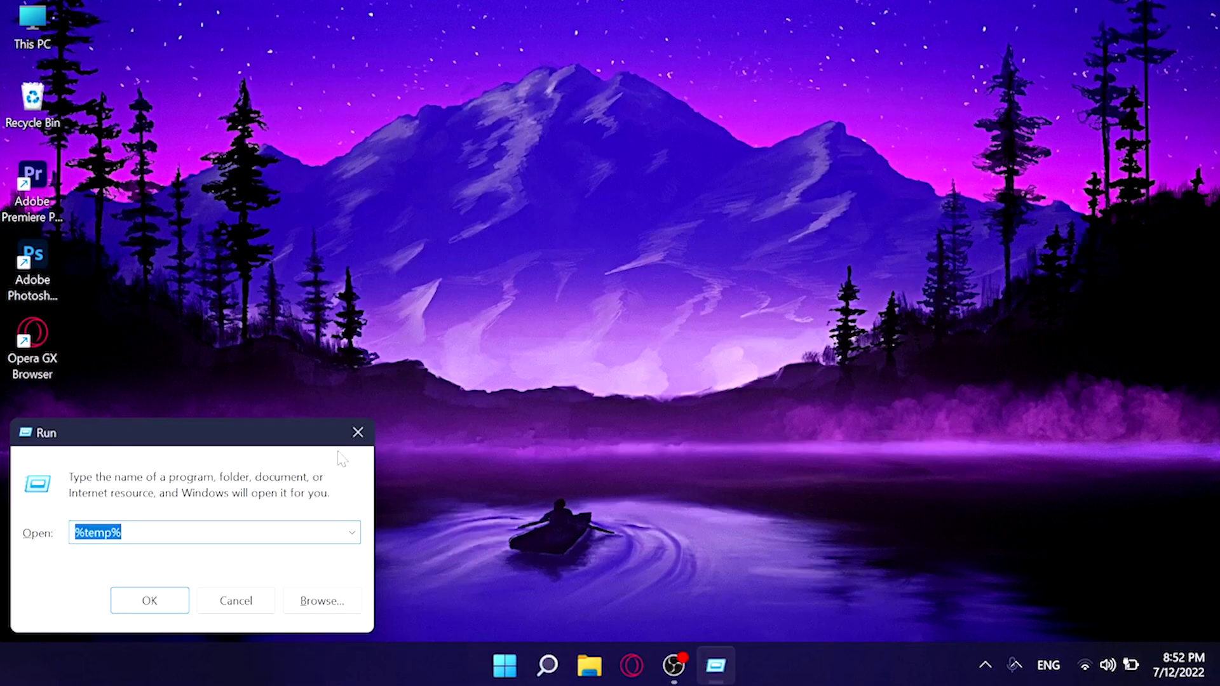
{"action": "type", "text": "pe"}
{"action": "key", "text": "BackSpace"}
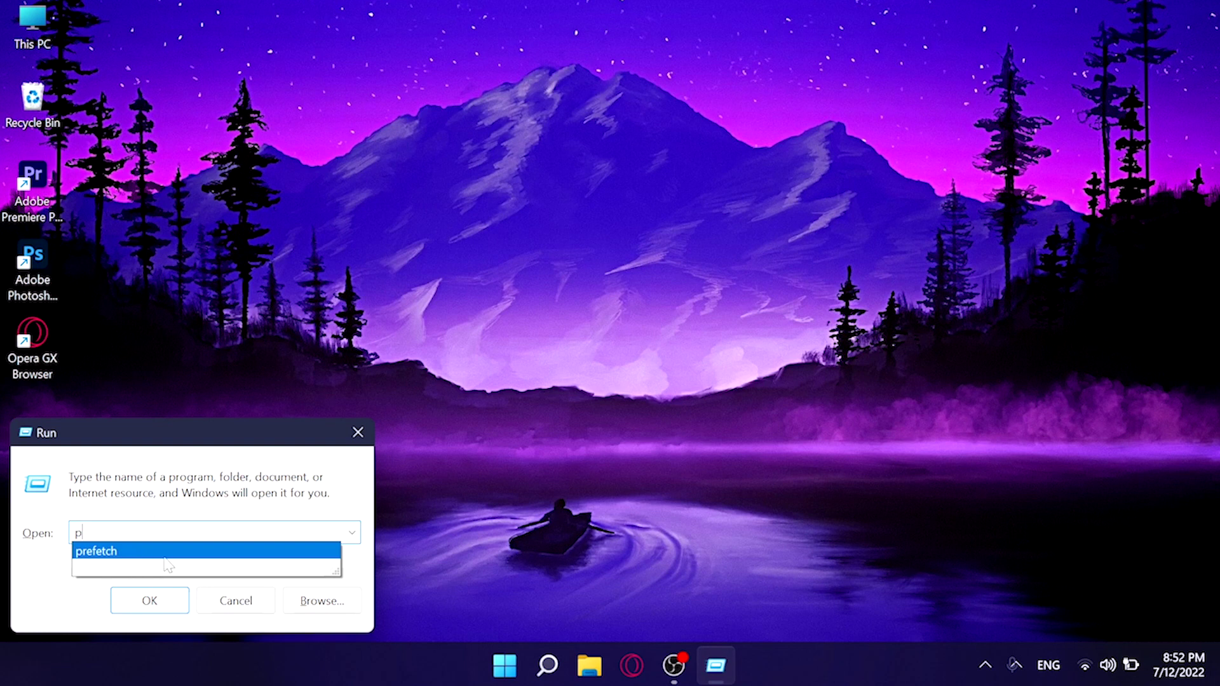
{"action": "left_click", "coordinate": [171, 553]}
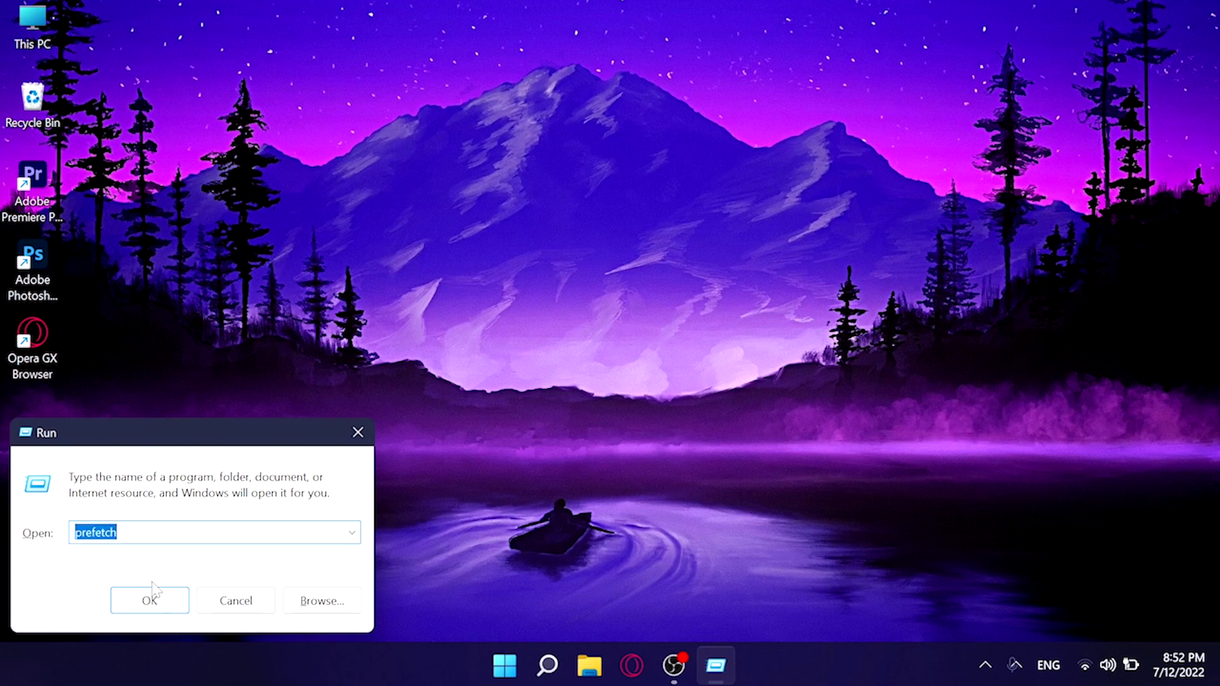
{"action": "left_click", "coordinate": [151, 604]}
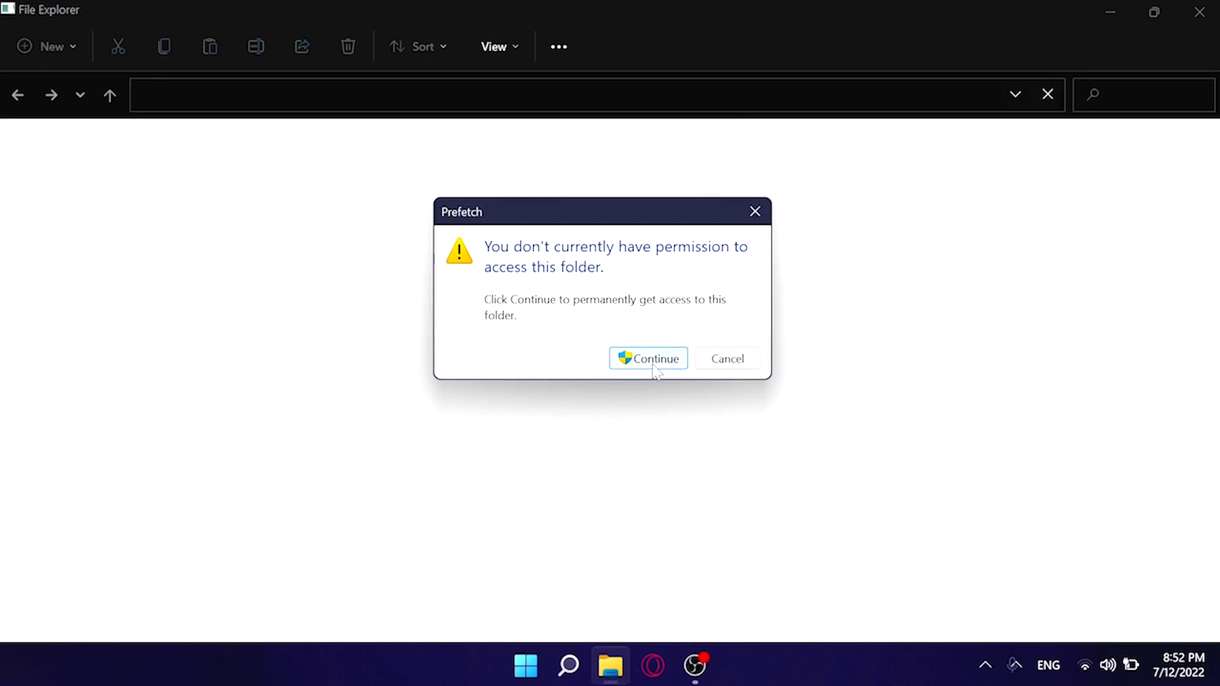
{"action": "left_click", "coordinate": [659, 360]}
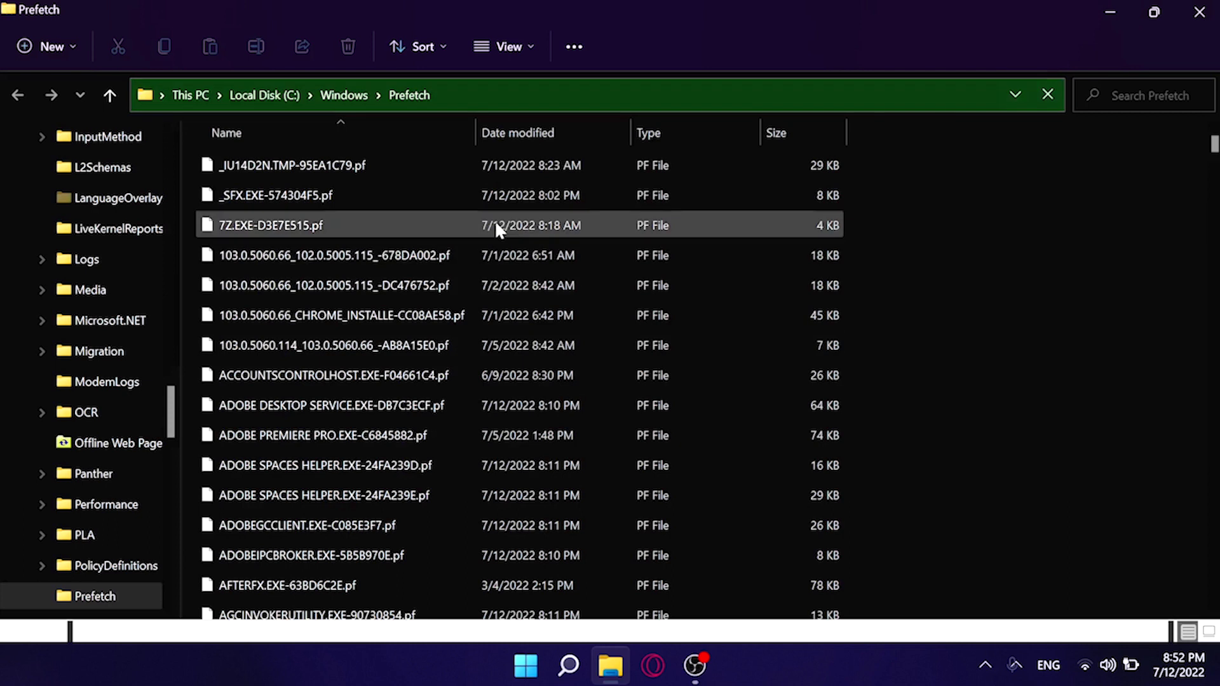
Select all the files in the Prefetch folder and delete them.
{"action": "scroll", "coordinate": [453, 167], "scroll_direction": "down", "scroll_amount": 10}
{"action": "scroll", "coordinate": [454, 167], "scroll_direction": "up", "scroll_amount": 10}
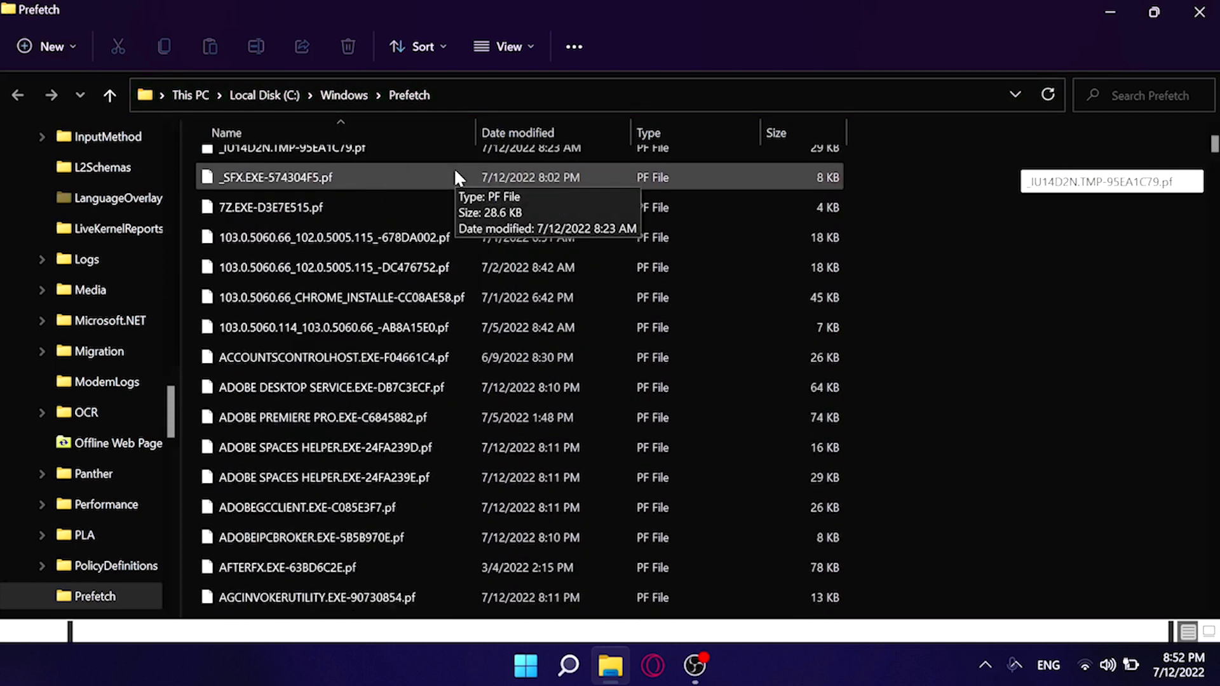
{"action": "left_click", "coordinate": [437, 165]}
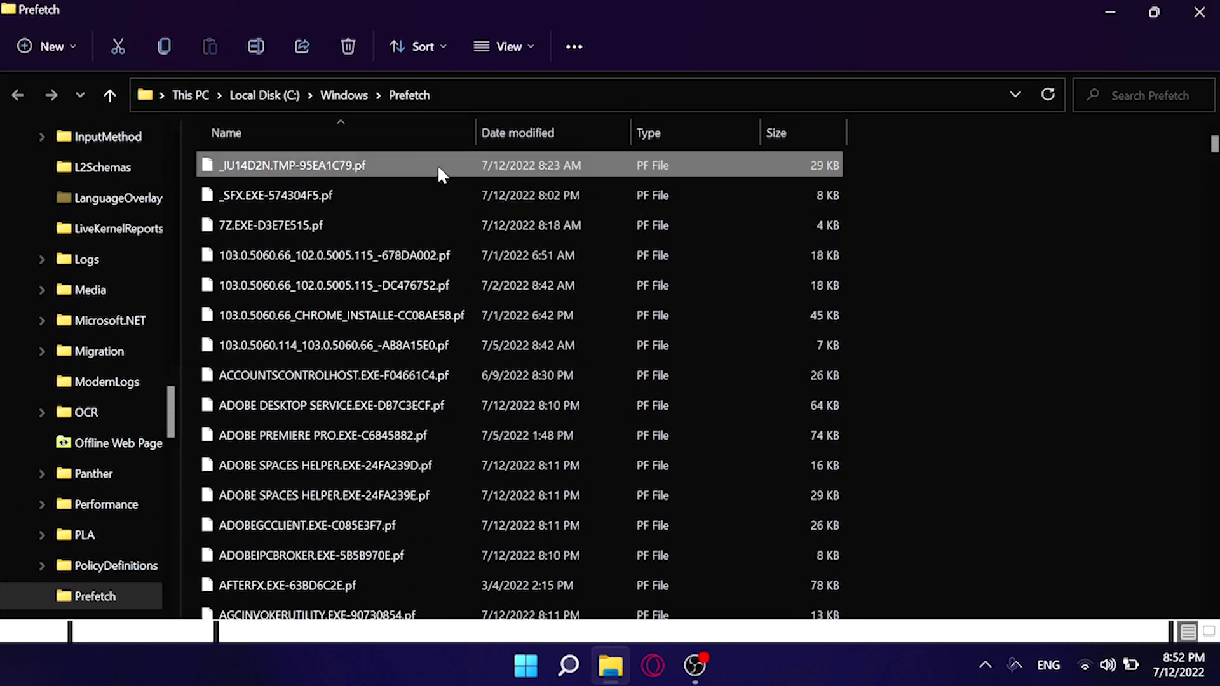
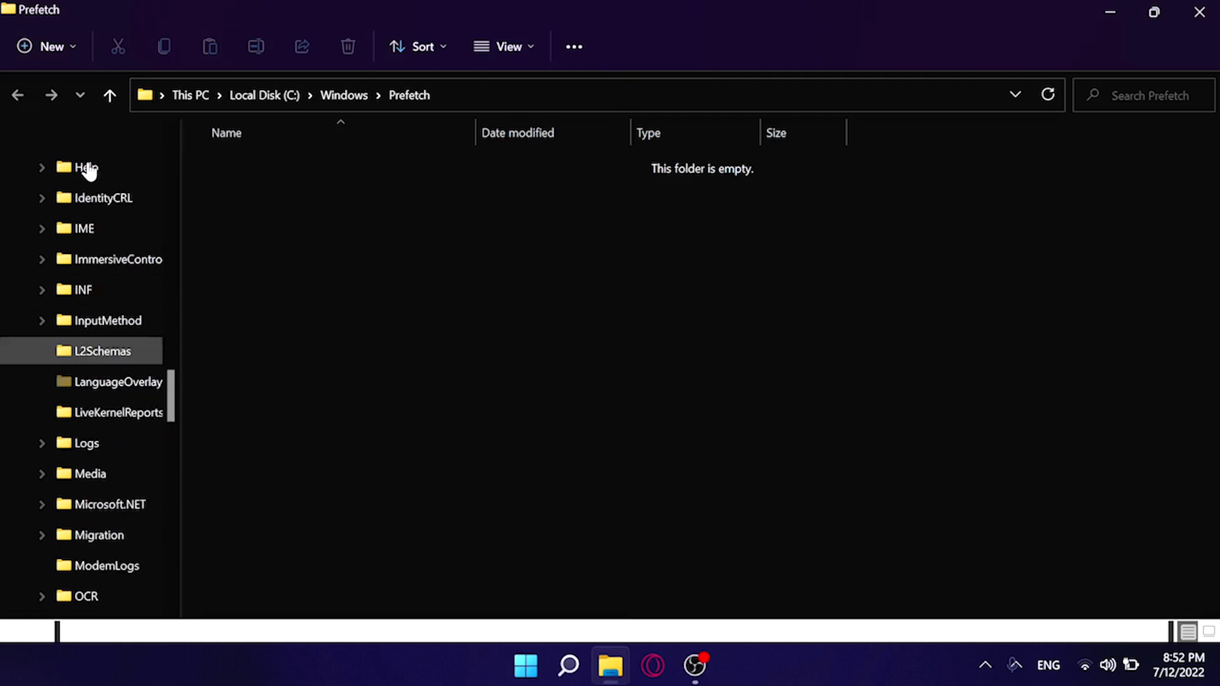
Go from the Prefetch folder to This PC through Quick access.
{"action": "left_click_drag", "start_coordinate": [175, 384], "coordinate": [242, 159]}
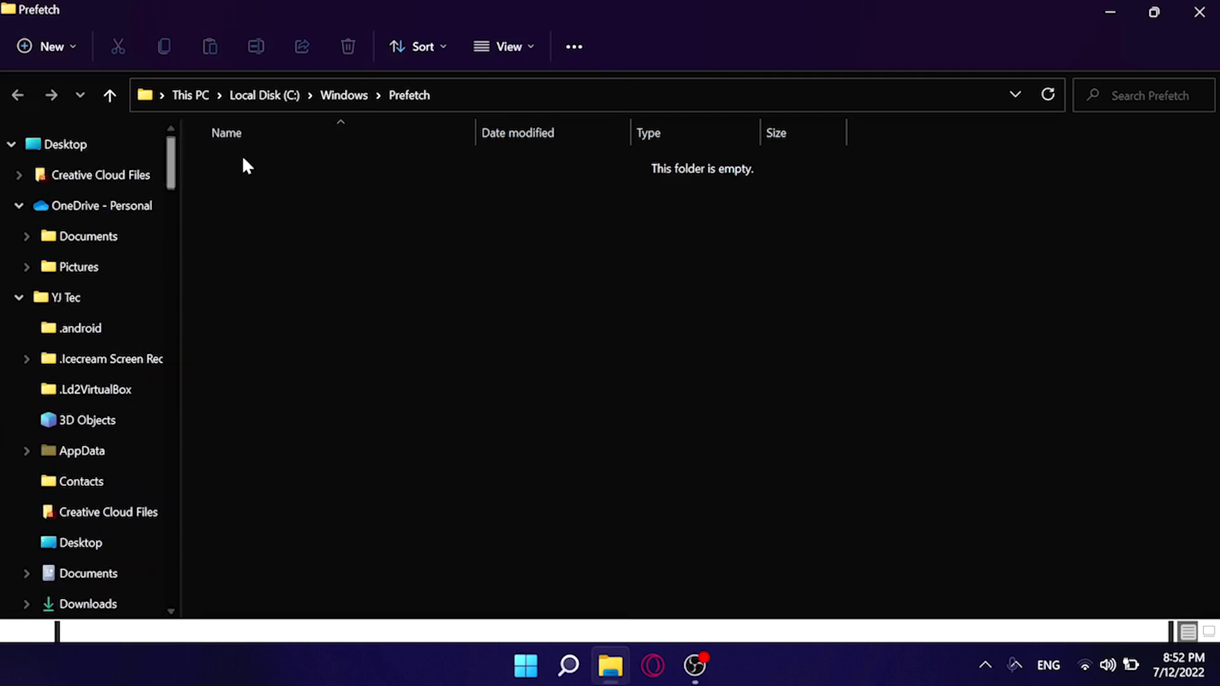
{"action": "left_click", "coordinate": [76, 143]}
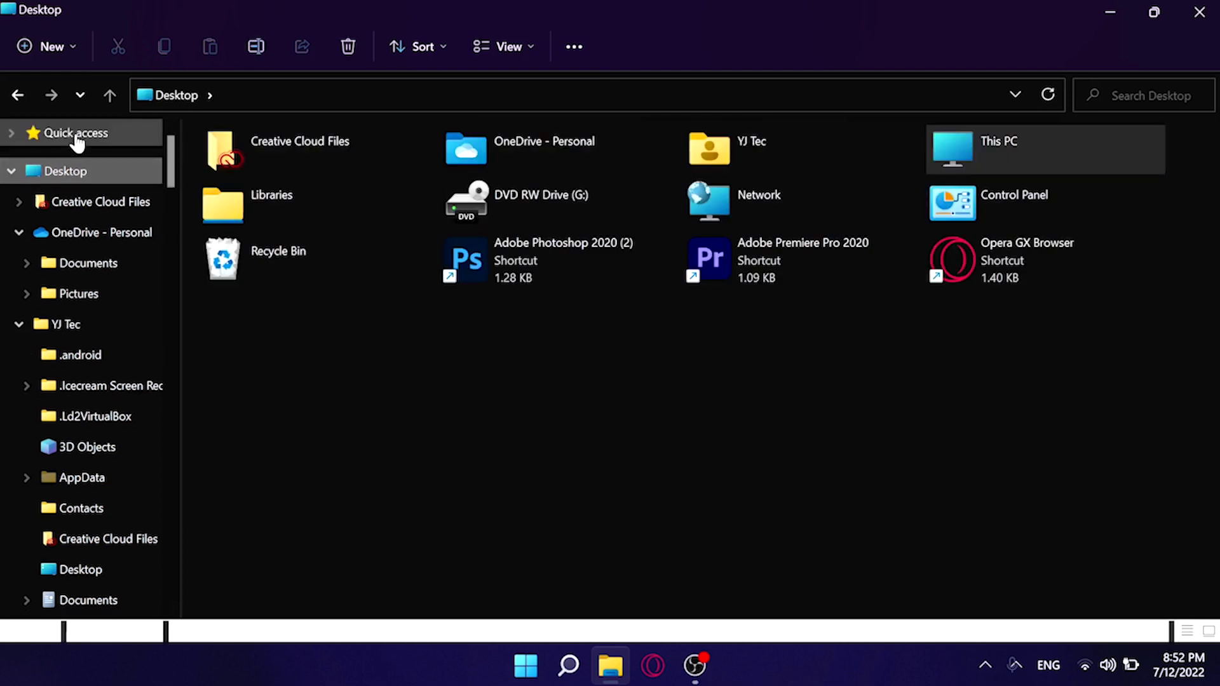
{"action": "left_click", "coordinate": [75, 133]}
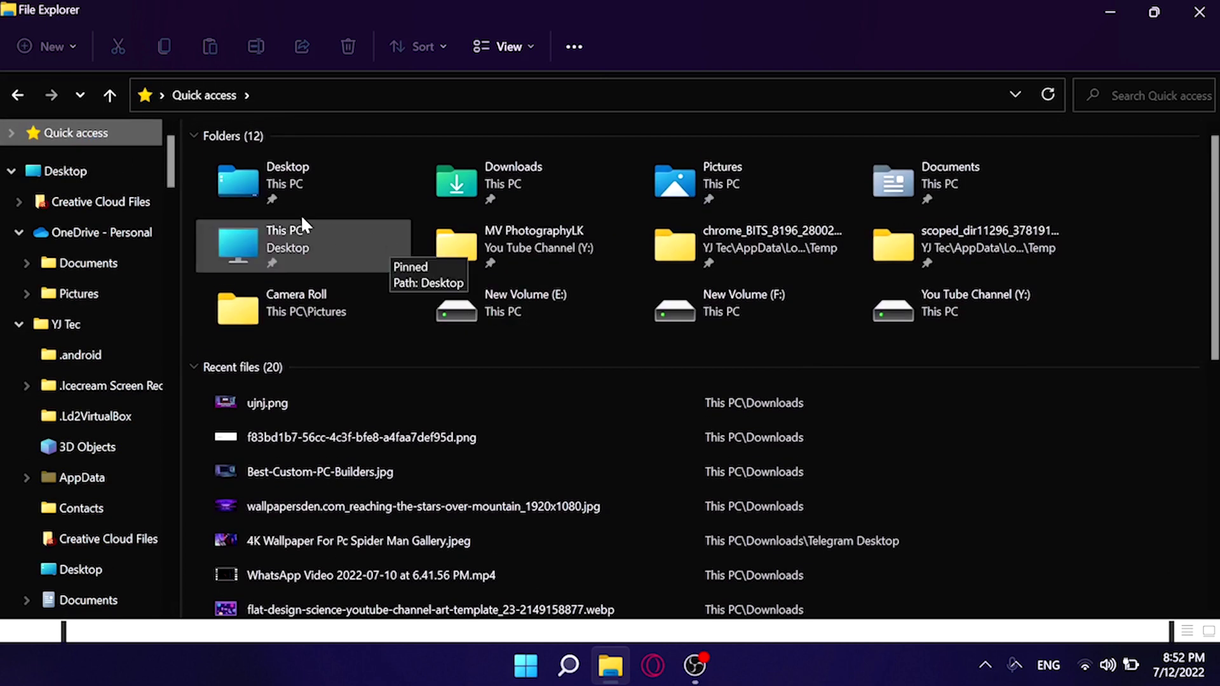
{"action": "double_click", "coordinate": [261, 240]}
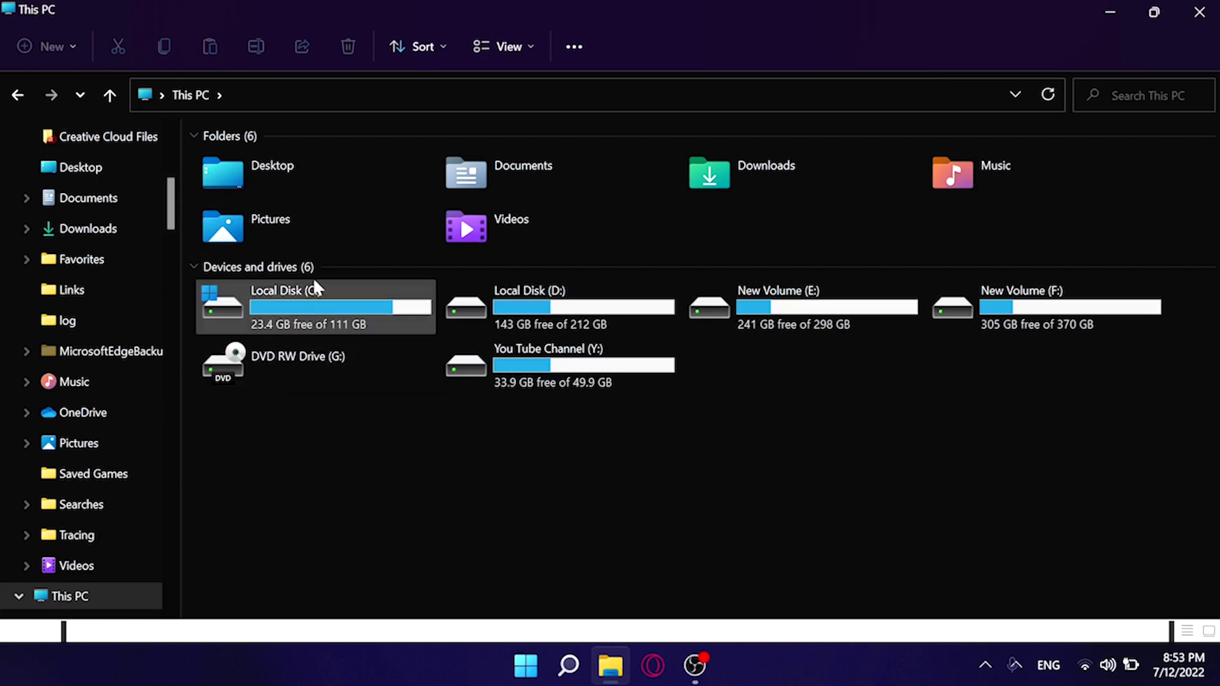
Open the properties of Local Disk (C:) and start Disk Cleanup for that drive.
{"action": "right_click", "coordinate": [350, 309]}
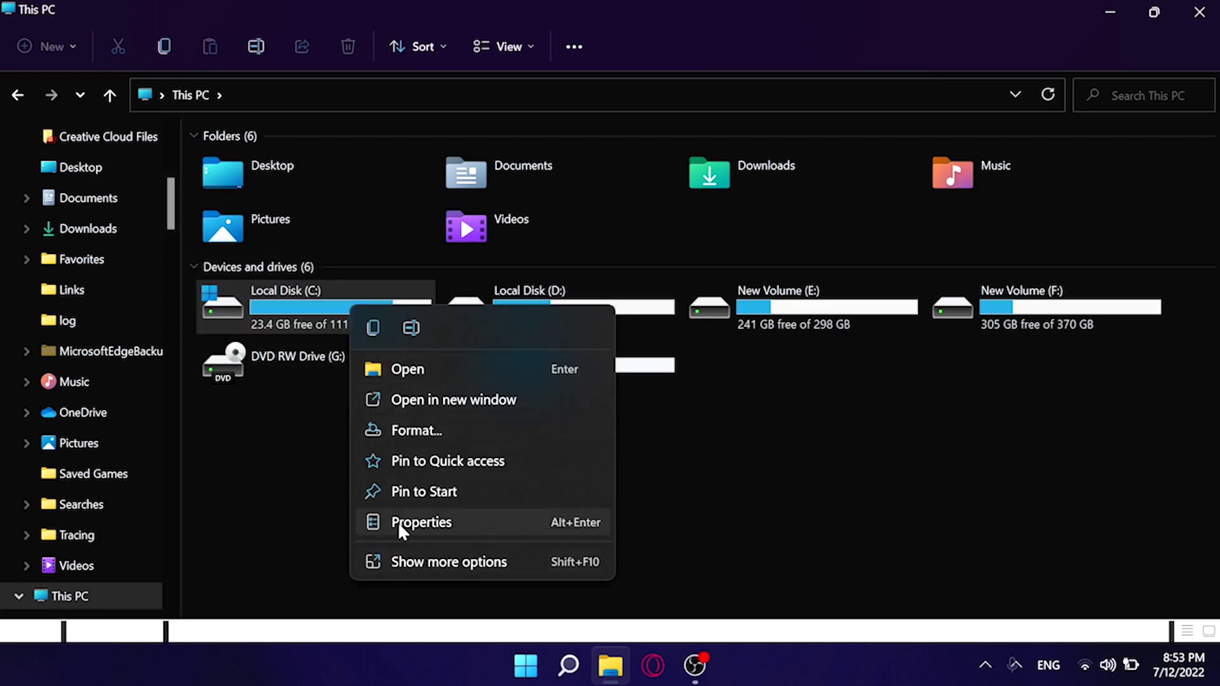
{"action": "left_click", "coordinate": [471, 516]}
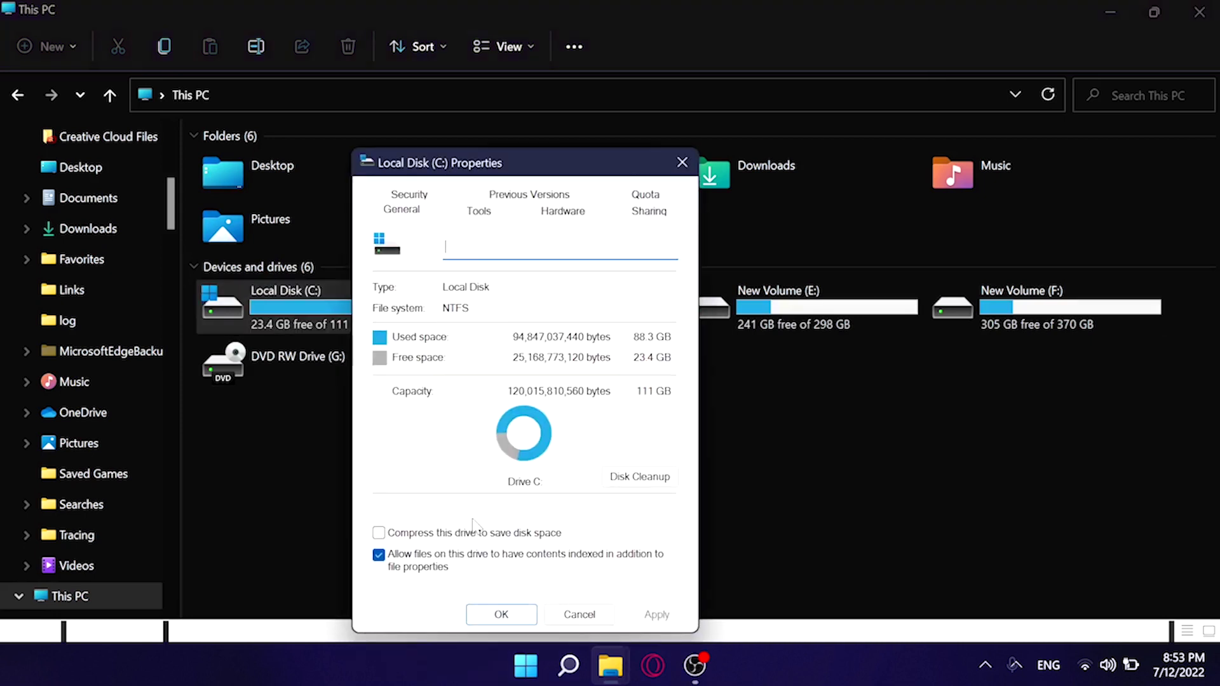
{"action": "left_click_drag", "start_coordinate": [533, 160], "coordinate": [612, 66]}
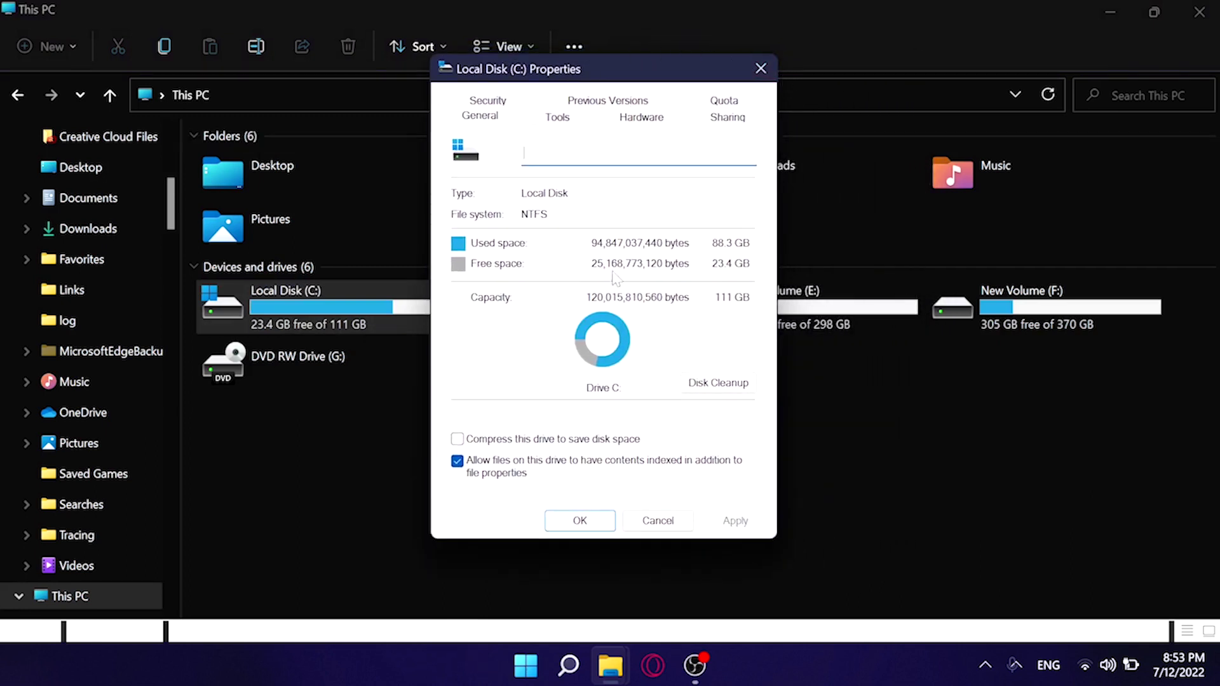
{"action": "left_click", "coordinate": [706, 389]}
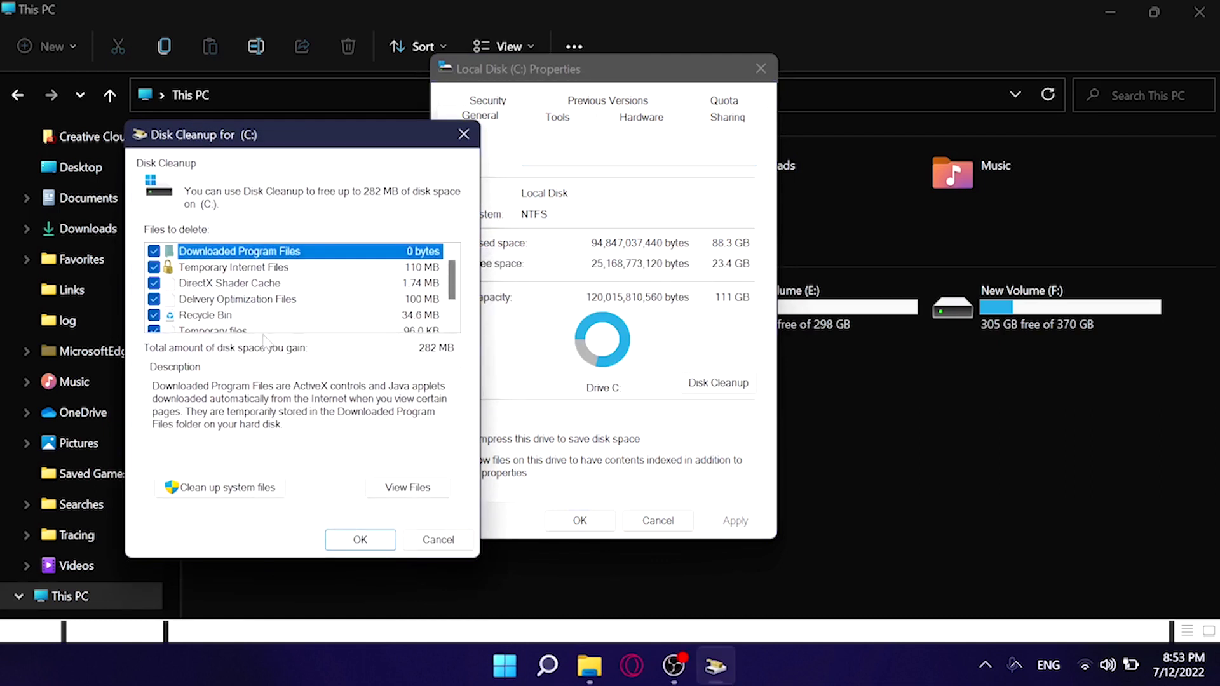
Toggle the Disk Cleanup categories from Downloaded Program Files to Recycle Bin off and back on.
{"action": "left_click_drag", "start_coordinate": [451, 287], "coordinate": [447, 321]}
{"action": "scroll", "coordinate": [443, 310], "scroll_direction": "up", "scroll_amount": 1}
{"action": "left_click", "coordinate": [153, 251]}
{"action": "left_click", "coordinate": [154, 267]}
{"action": "left_click", "coordinate": [154, 266]}
{"action": "left_click", "coordinate": [154, 251]}
{"action": "left_click", "coordinate": [154, 283]}
{"action": "left_click", "coordinate": [154, 298]}
{"action": "left_click", "coordinate": [154, 314]}
{"action": "left_click", "coordinate": [154, 315]}
{"action": "left_click", "coordinate": [154, 299]}
{"action": "left_click", "coordinate": [168, 283]}
{"action": "left_click", "coordinate": [154, 282]}
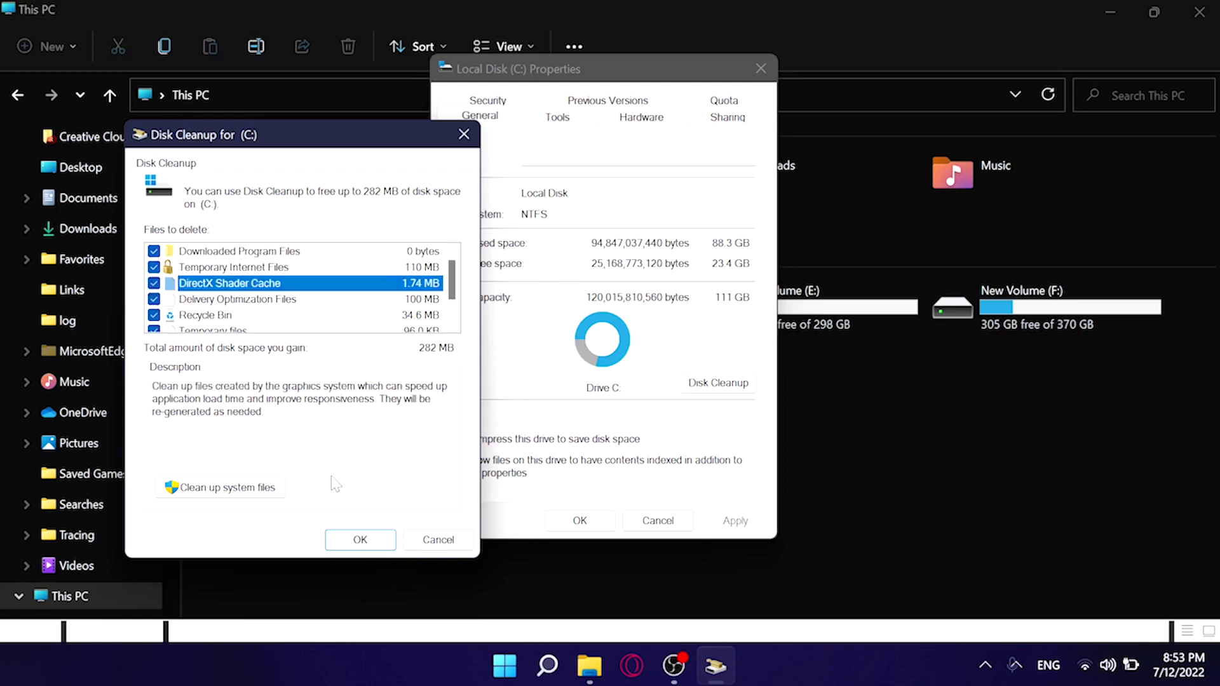
Extend Disk Cleanup on drive C: to system files and permanently delete the ticked file categories.
{"action": "left_click_drag", "start_coordinate": [303, 132], "coordinate": [493, 105]}
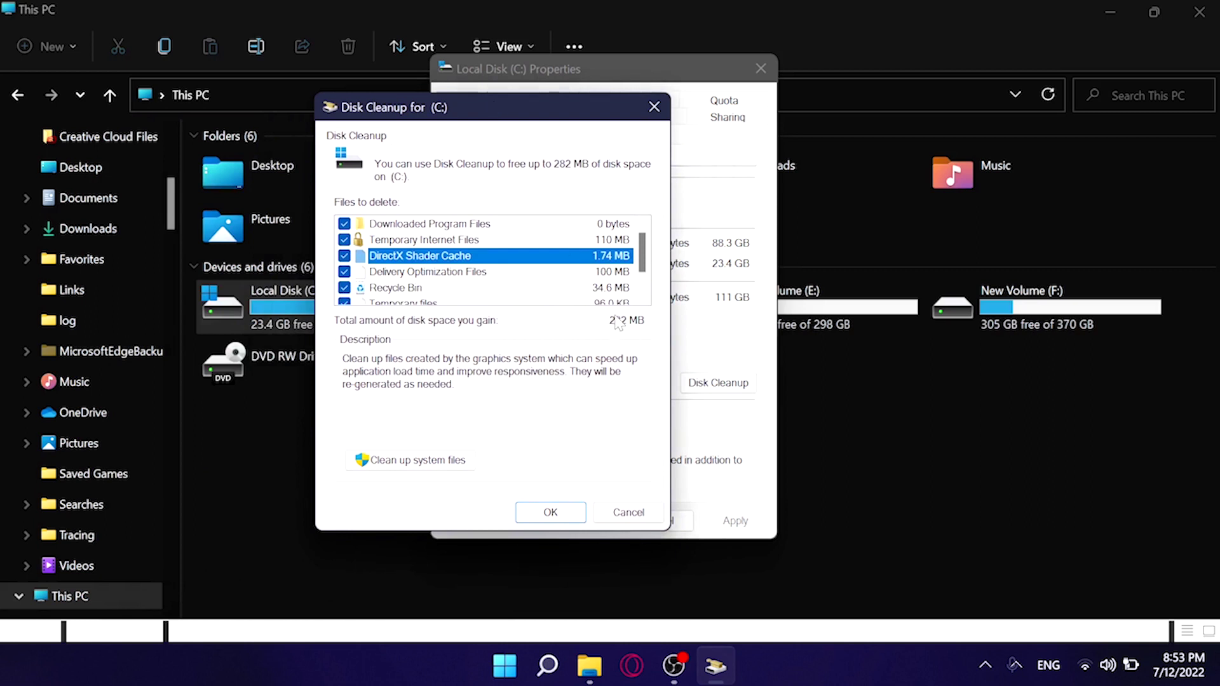
{"action": "left_click", "coordinate": [448, 461]}
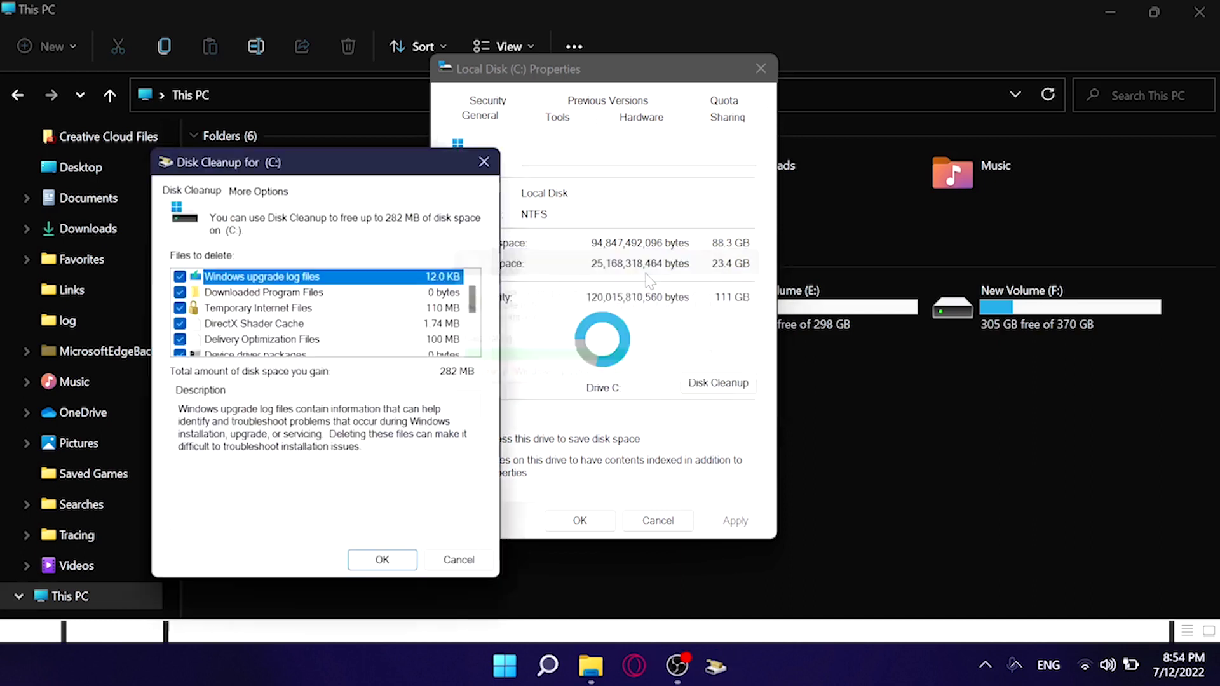
{"action": "scroll", "coordinate": [293, 282], "scroll_direction": "down", "scroll_amount": 1}
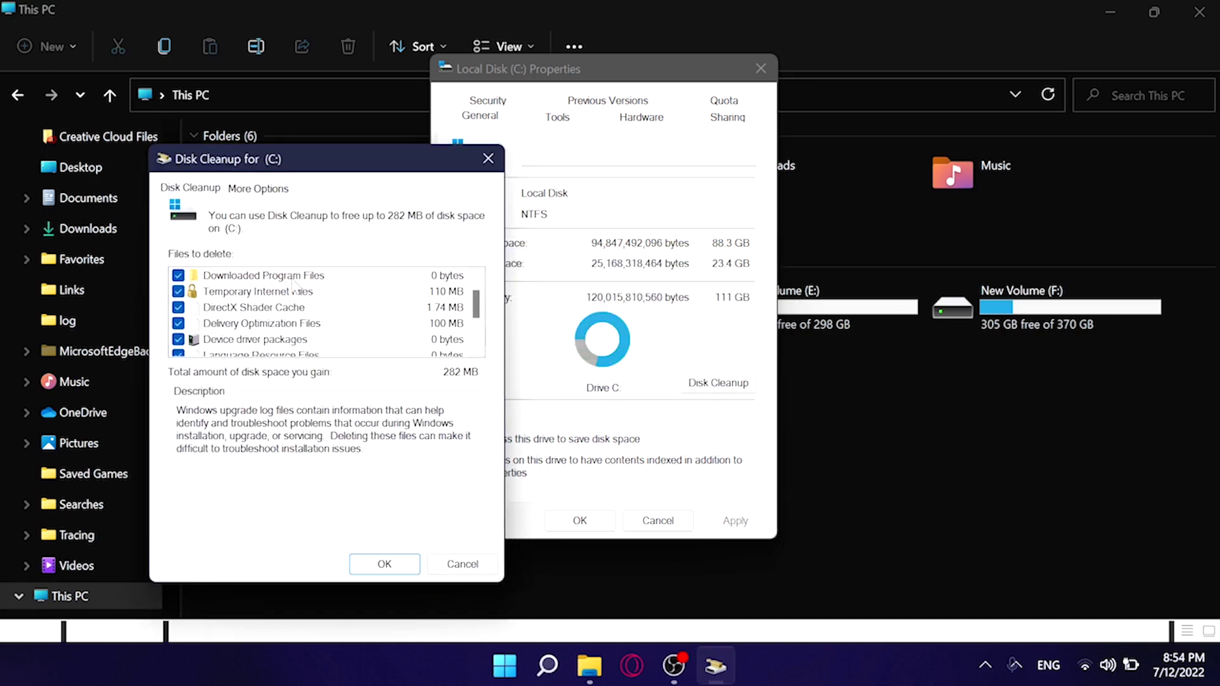
{"action": "scroll", "coordinate": [295, 286], "scroll_direction": "down", "scroll_amount": 2}
{"action": "scroll", "coordinate": [296, 290], "scroll_direction": "up", "scroll_amount": 5}
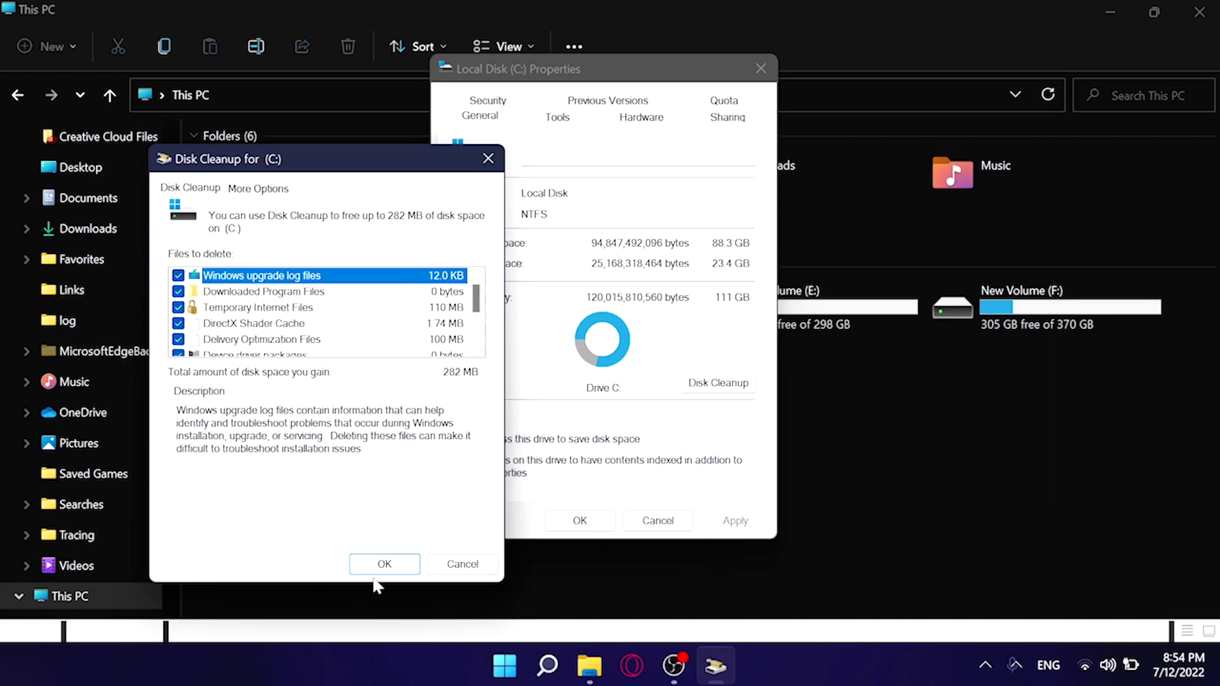
{"action": "left_click", "coordinate": [402, 572]}
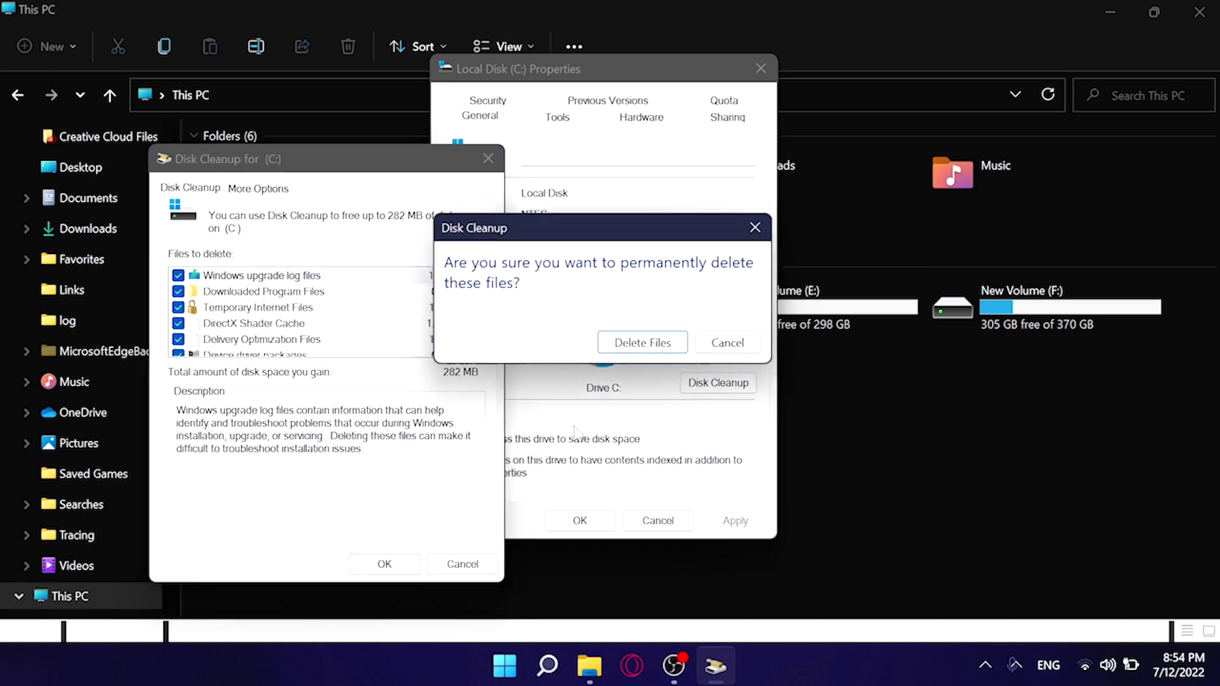
{"action": "left_click", "coordinate": [663, 347]}
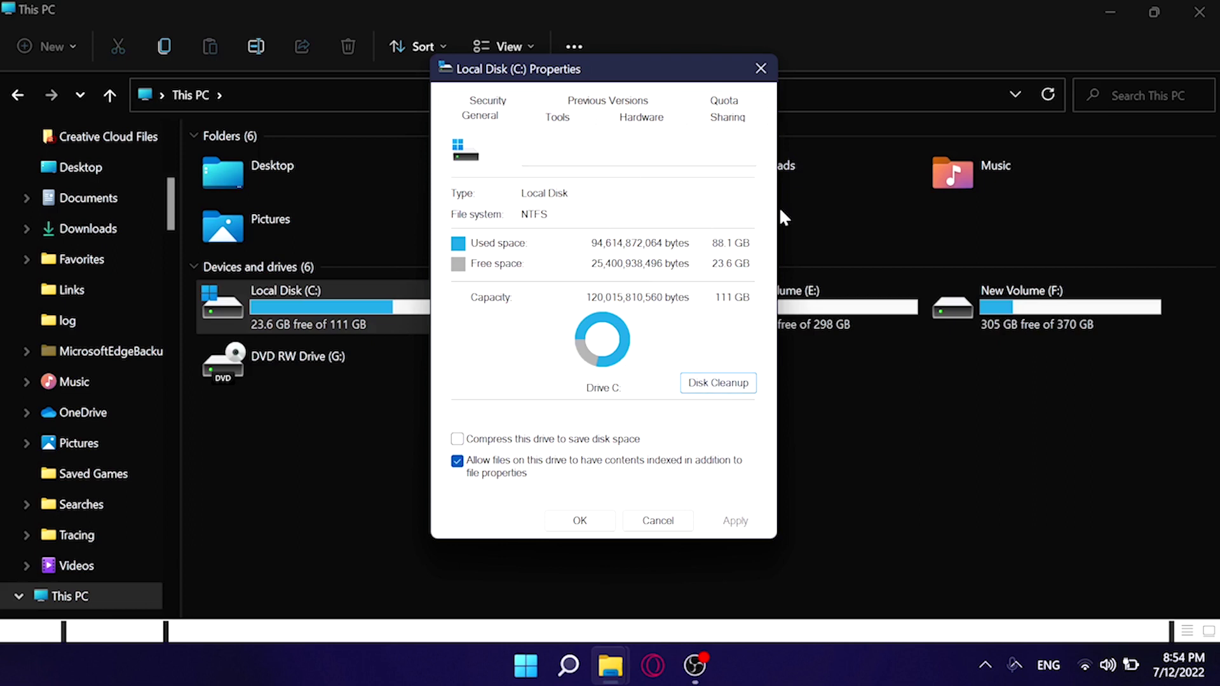
Try to compress drive C: to save disk space, cancelling the attribute change and closing the drive's properties with the option cleared.
{"action": "left_click_drag", "start_coordinate": [684, 76], "coordinate": [805, 92]}
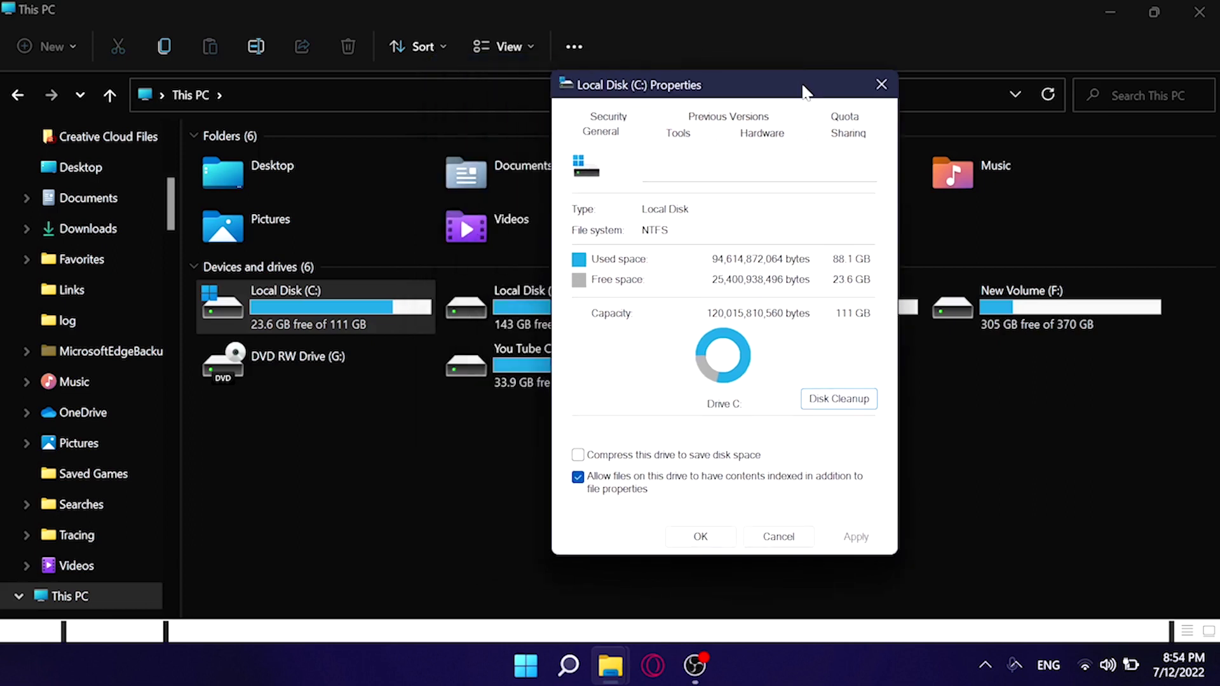
{"action": "mouse_move", "coordinate": [618, 667]}
{"action": "left_click", "coordinate": [670, 458]}
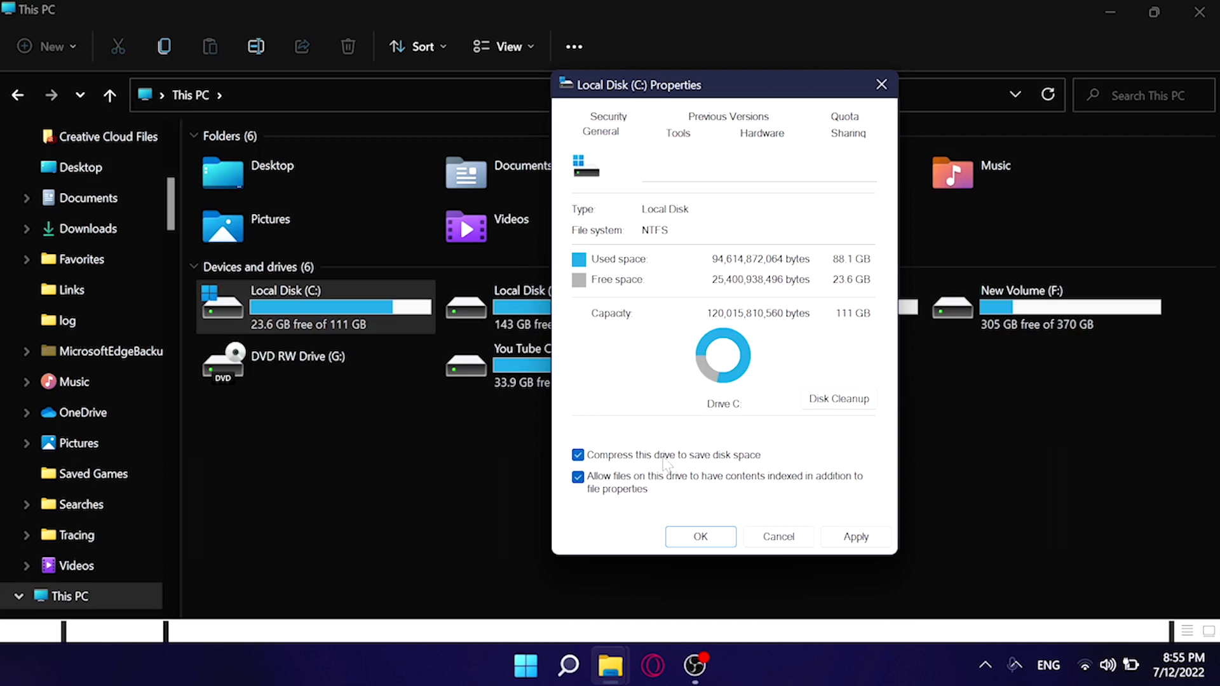
{"action": "left_click", "coordinate": [701, 538]}
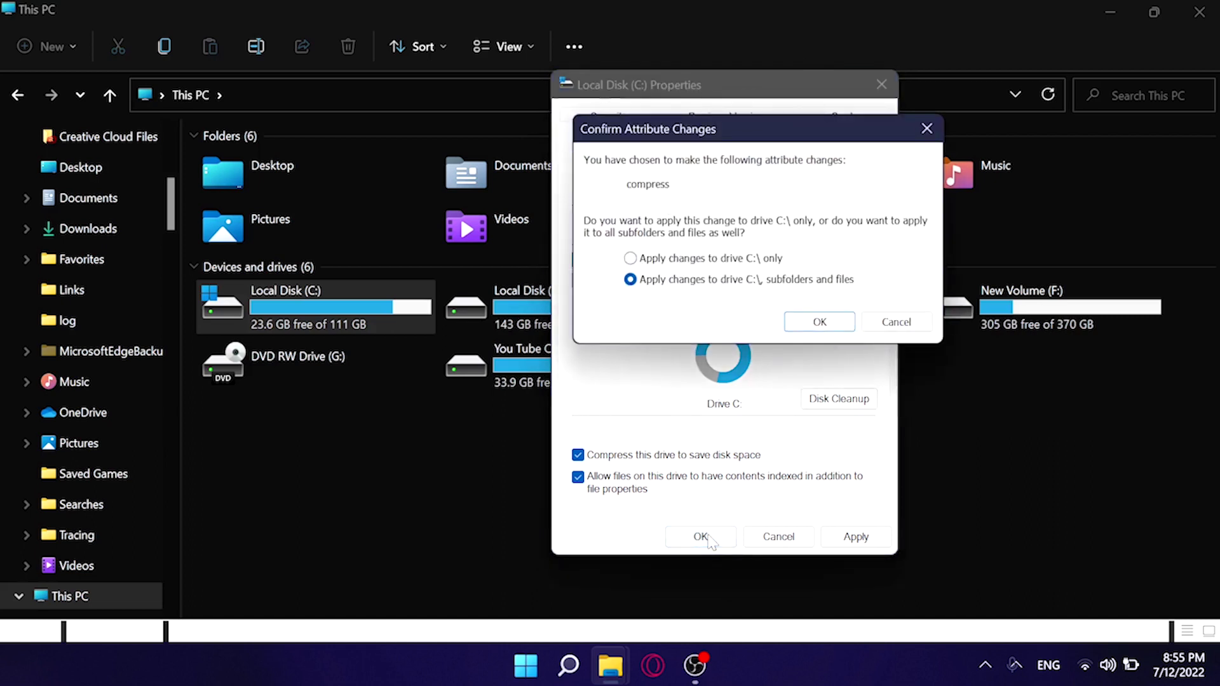
{"action": "left_click", "coordinate": [926, 128]}
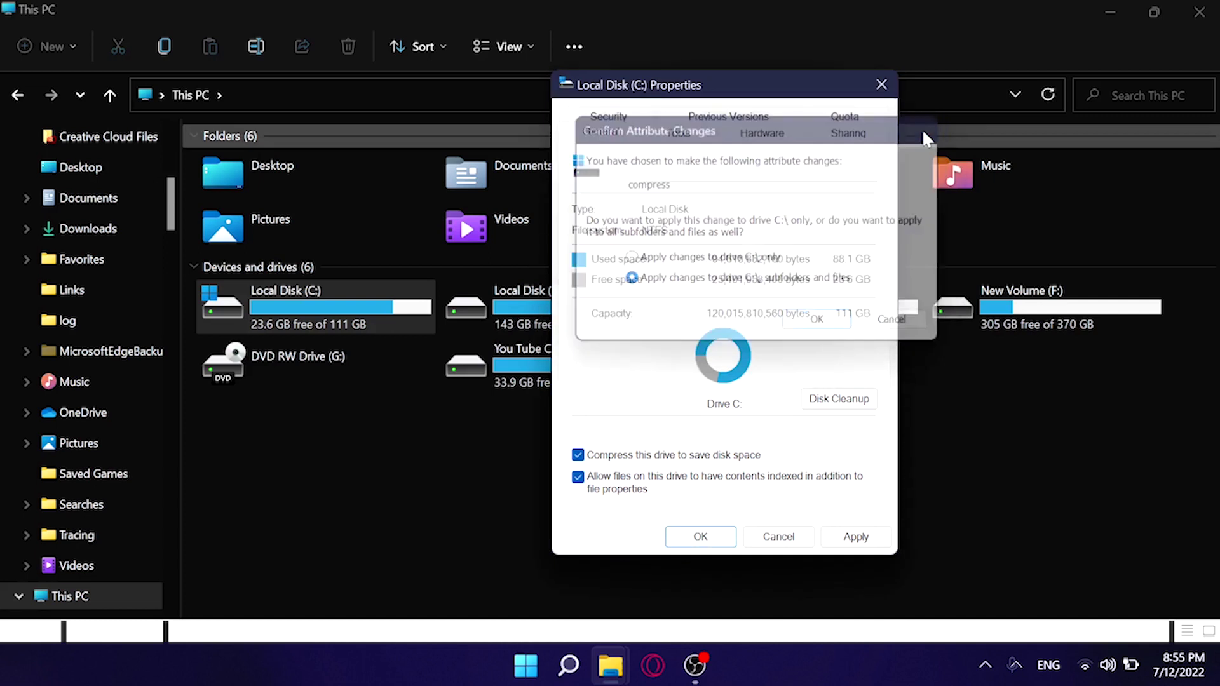
{"action": "left_click", "coordinate": [578, 455]}
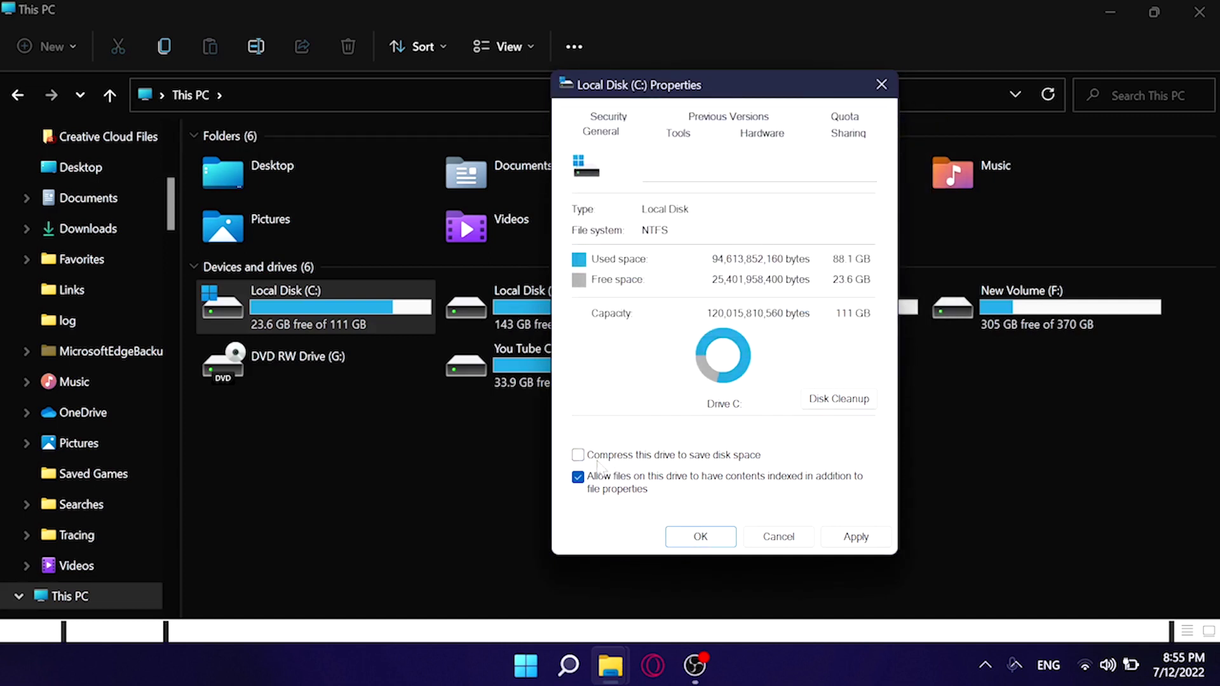
{"action": "left_click", "coordinate": [722, 540]}
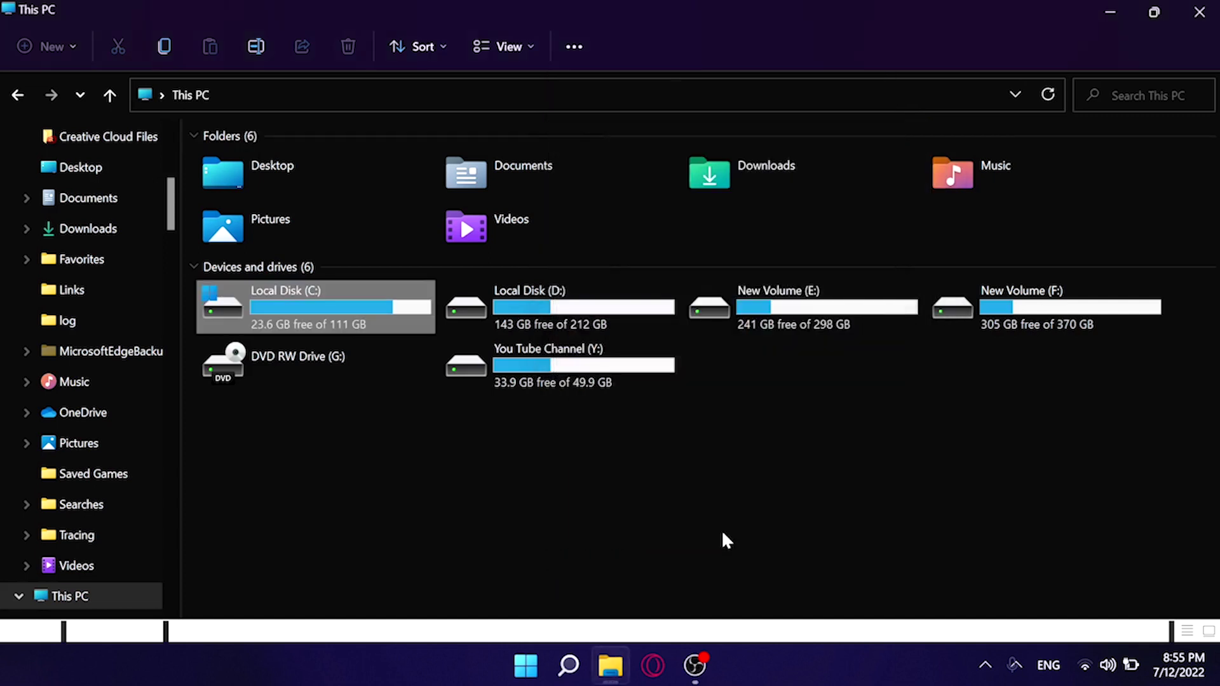
Refresh the This PC view, select Local Disk (C:) and close the File Explorer window.
{"action": "right_click", "coordinate": [635, 446]}
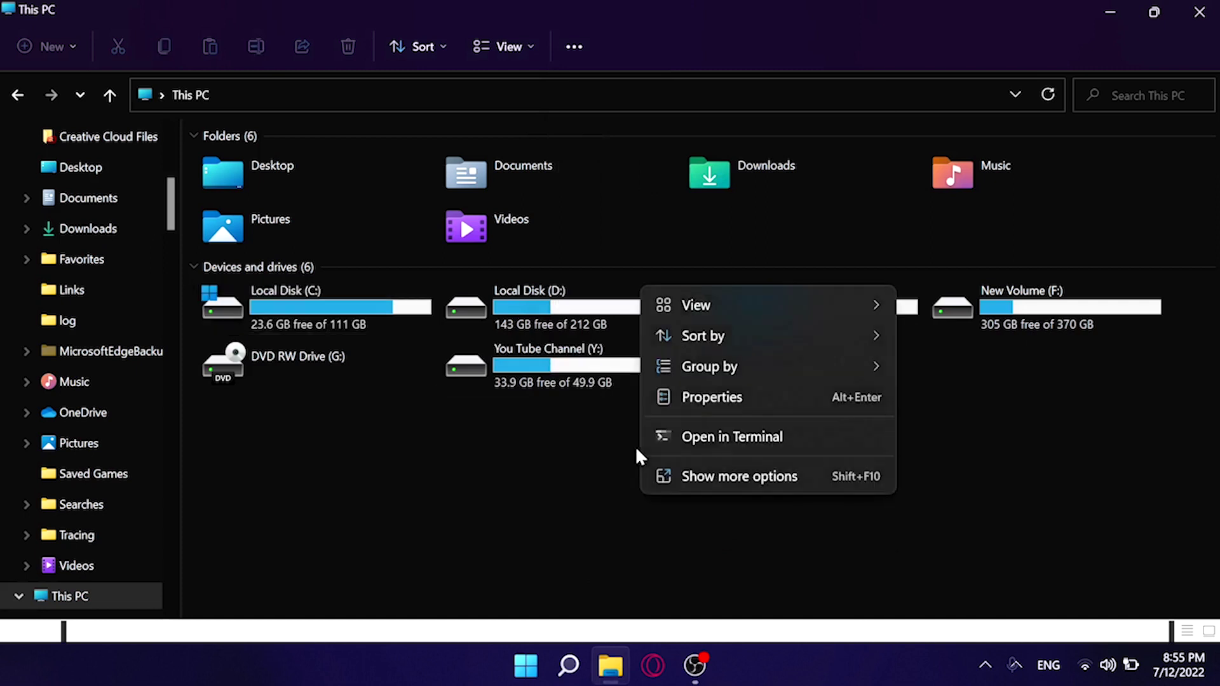
{"action": "left_click", "coordinate": [710, 479]}
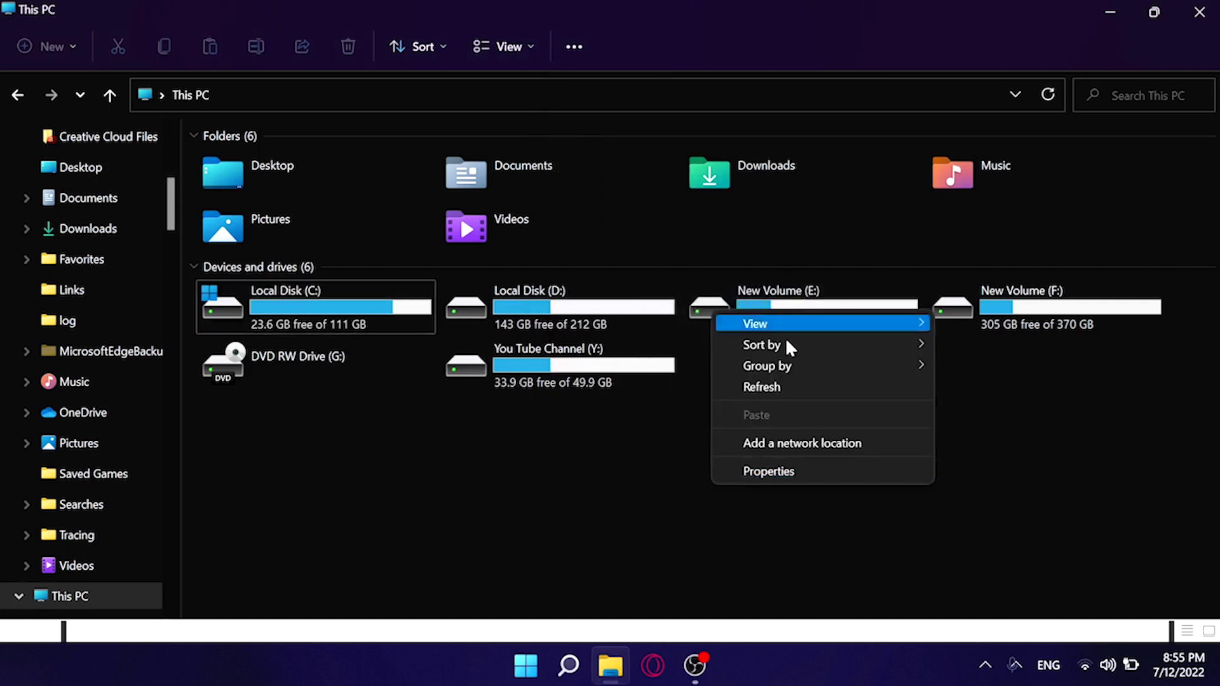
{"action": "left_click", "coordinate": [762, 387]}
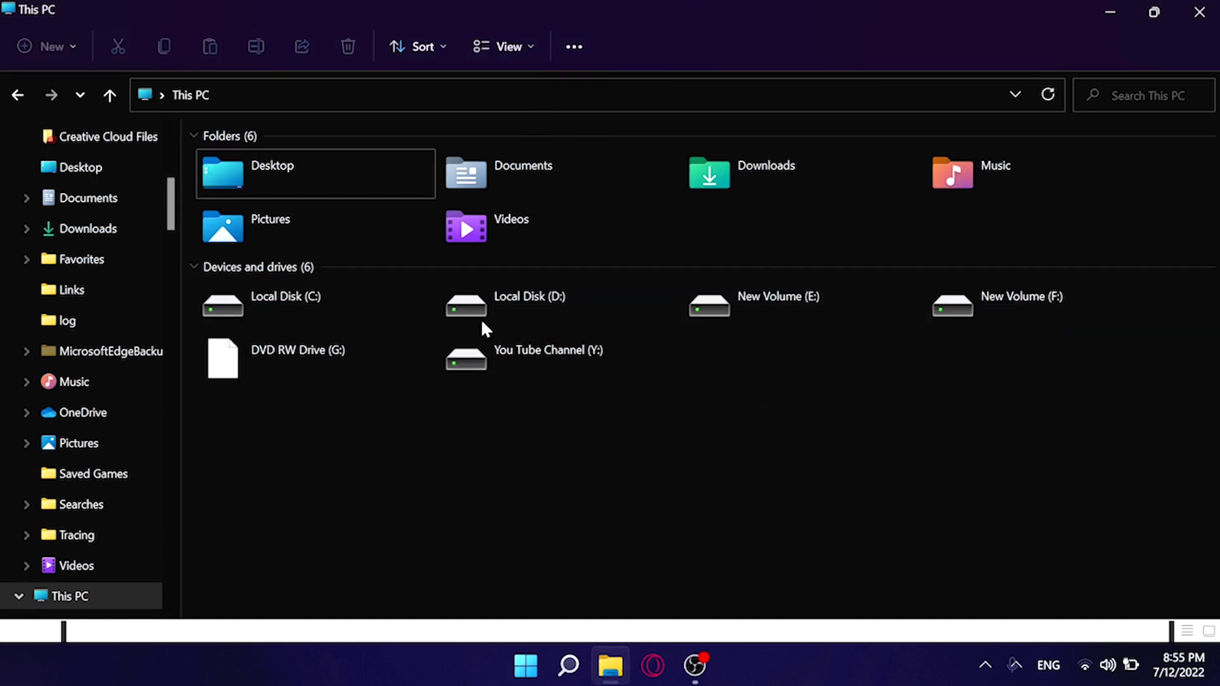
{"action": "left_click", "coordinate": [266, 323]}
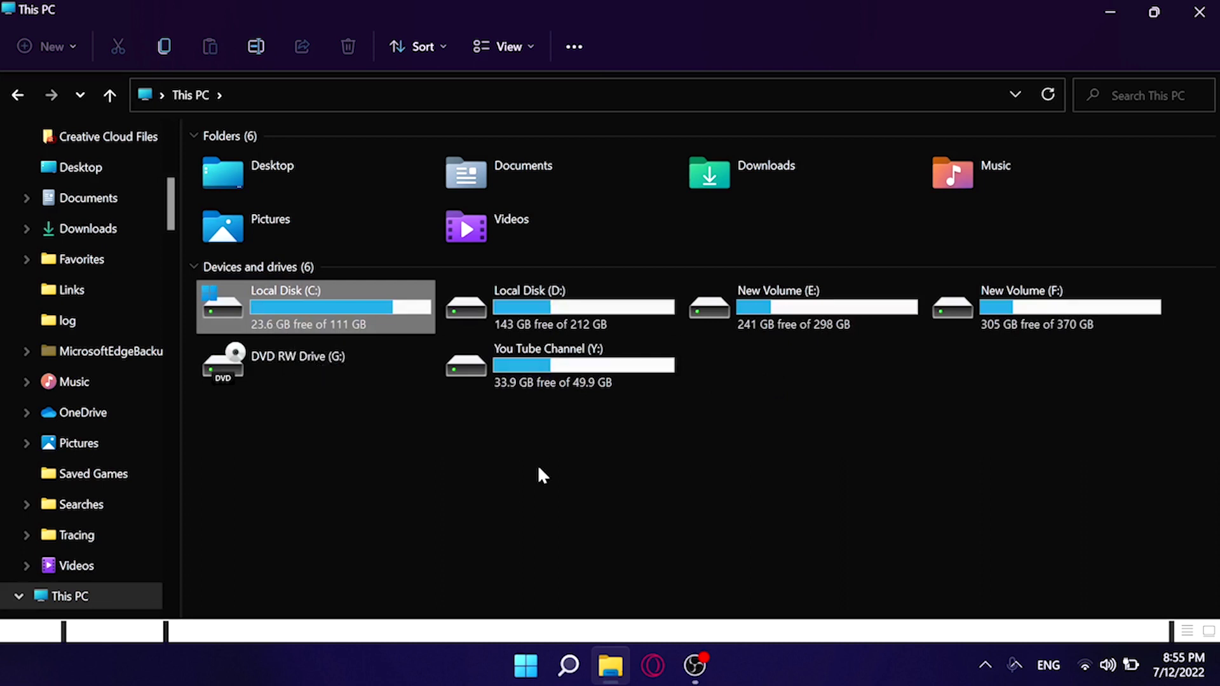
{"action": "left_click", "coordinate": [1199, 11]}
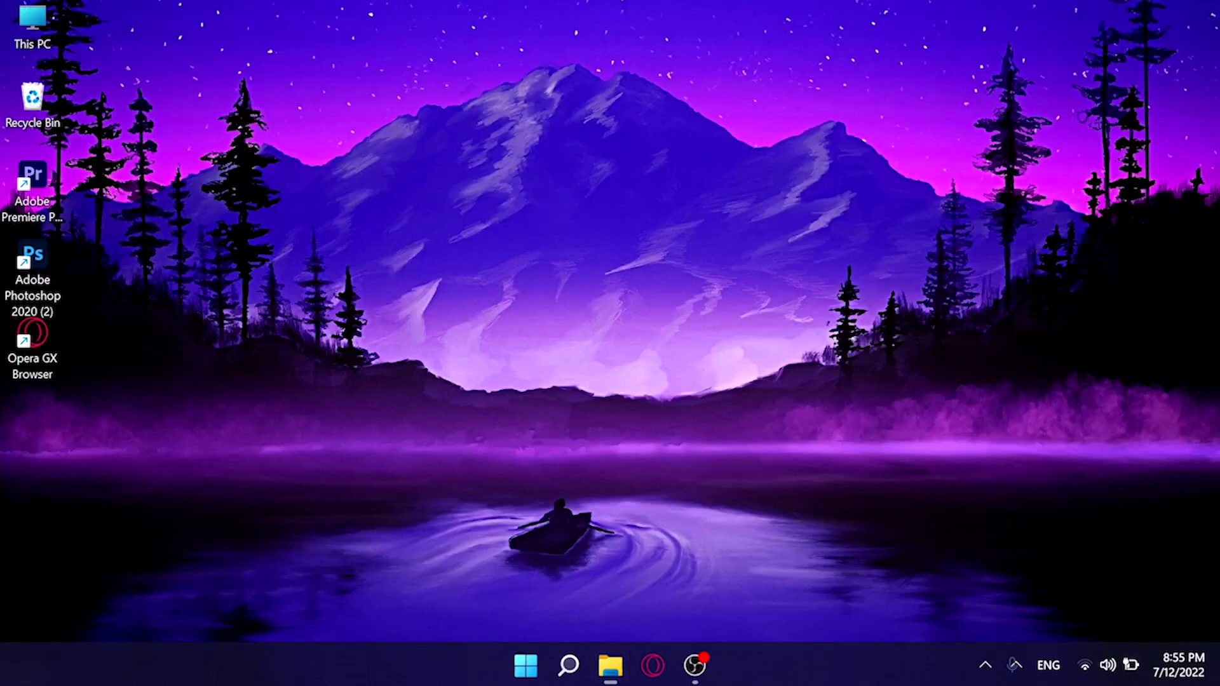